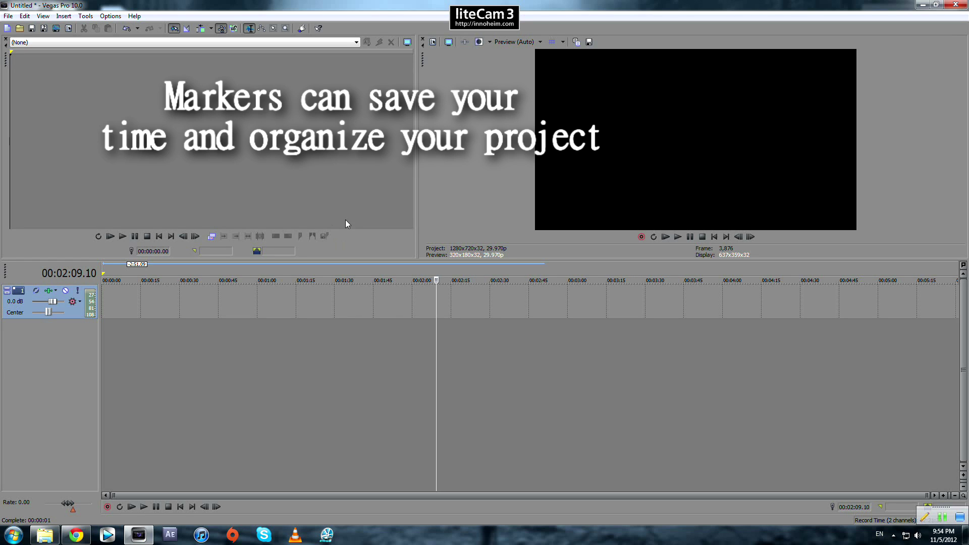
- Add the MP3 "WOC IV final song" from the desktop to the start of the audio track
click(965, 535)
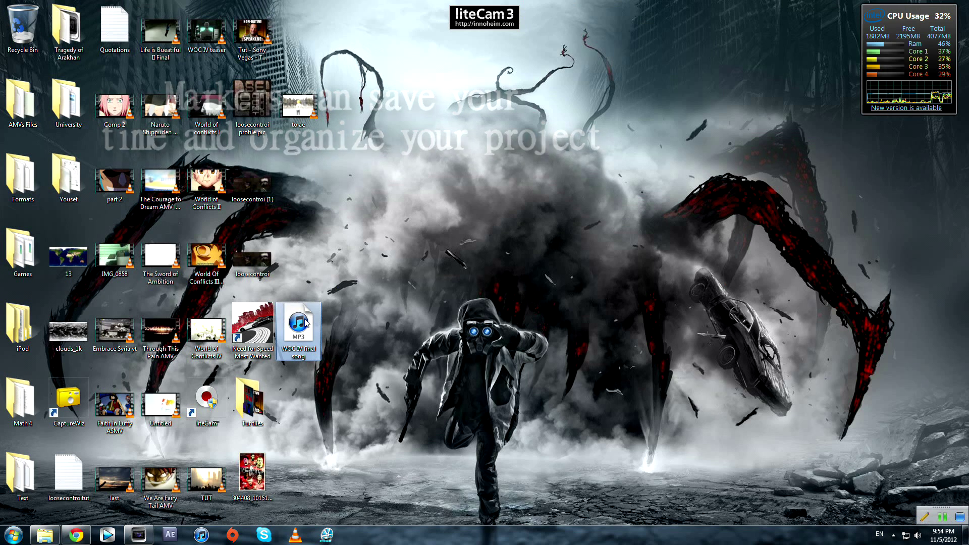
drag(306, 324, 116, 301)
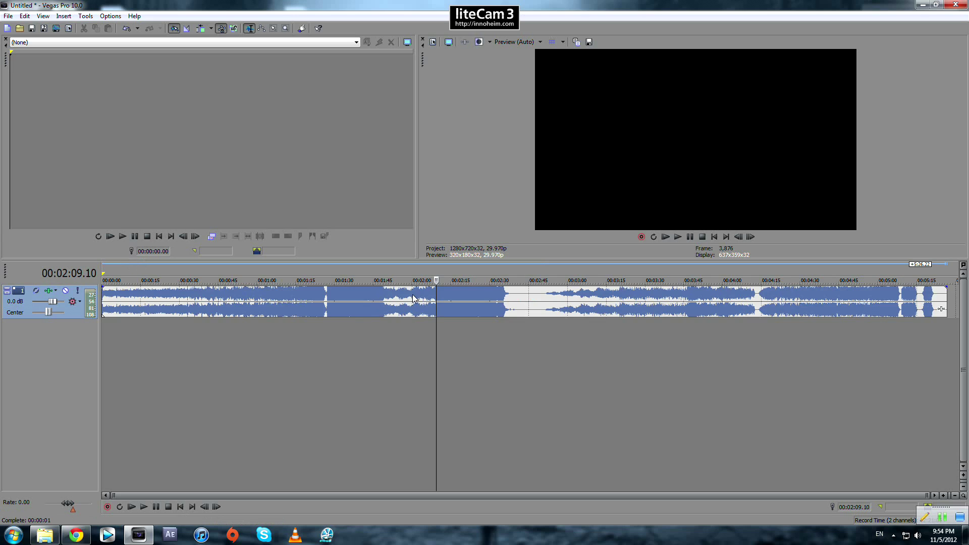
drag(412, 299, 116, 309)
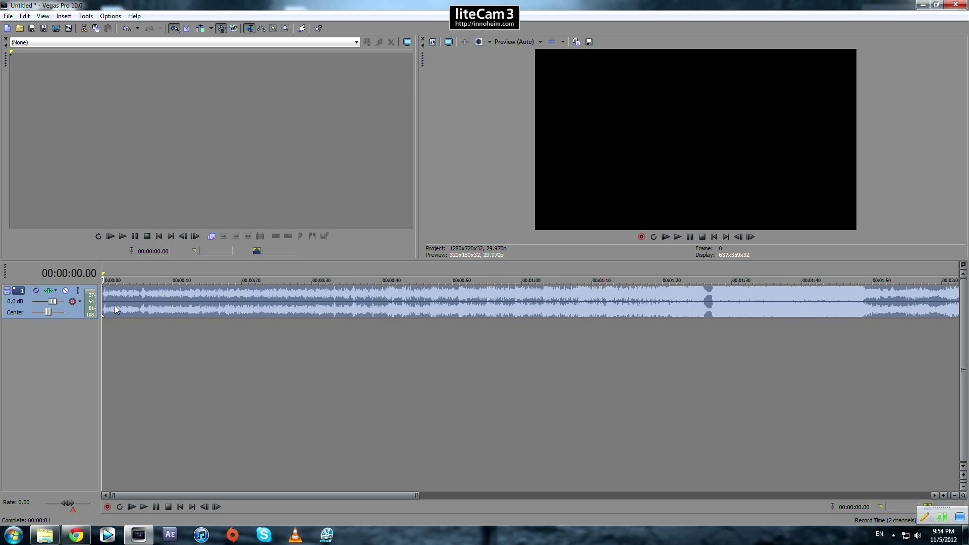
- Place three unnamed markers on the song, the first at 00:00:27.12 and the last at 00:00:43.27
click(293, 305)
key(m)
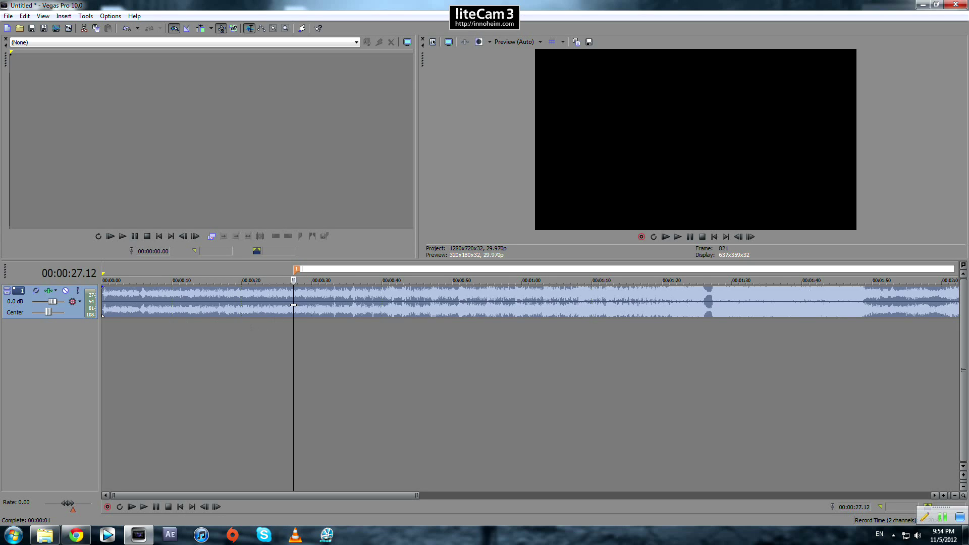
click(349, 303)
key(m)
click(409, 301)
key(m)
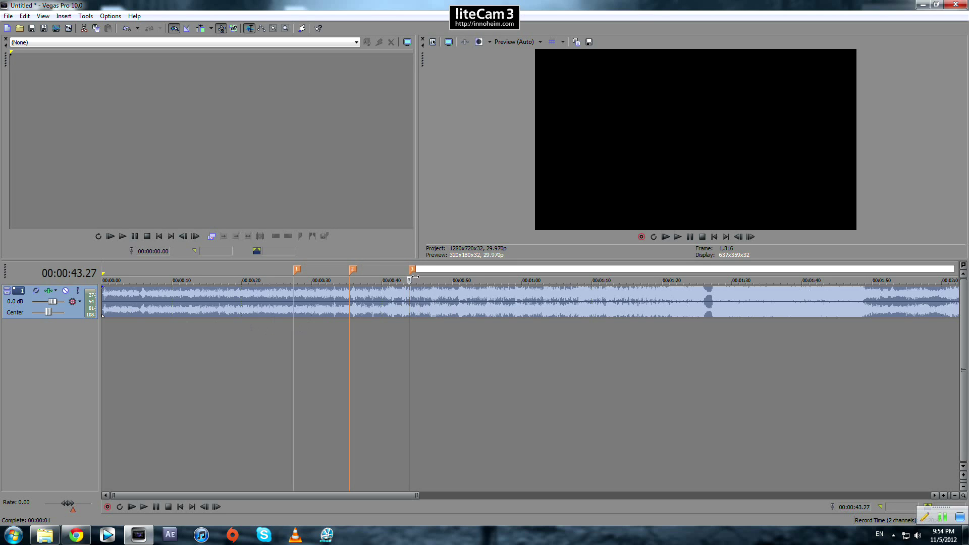
- Undo the placement of the three unnamed markers
scroll(408, 297, up, 3)
scroll(409, 298, down, 3)
key(ctrl+z)
key(ctrl+z)
key(ctrl+z)
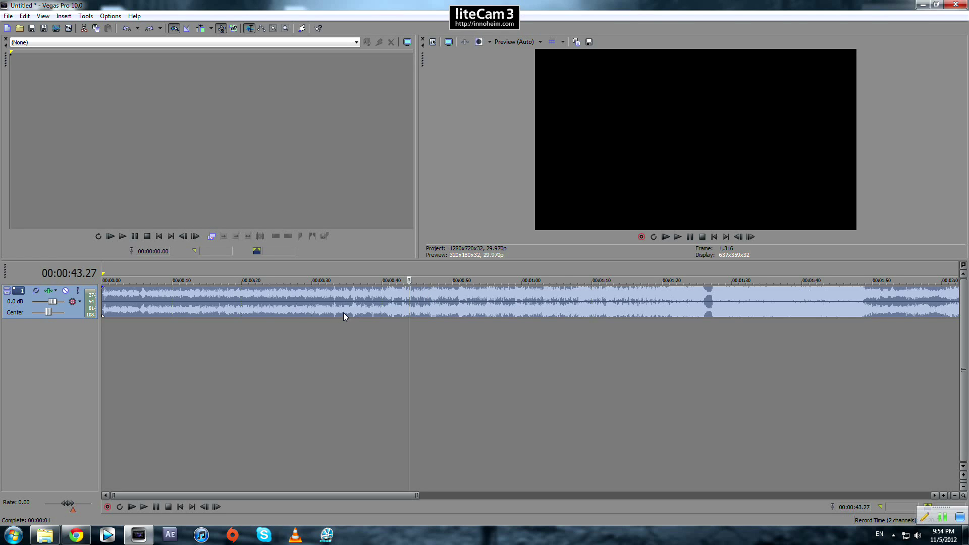
- Find a beat peak in the song's waveform and place the cursor on it at 00:00:33.09
click(147, 300)
scroll(364, 296, down, 2)
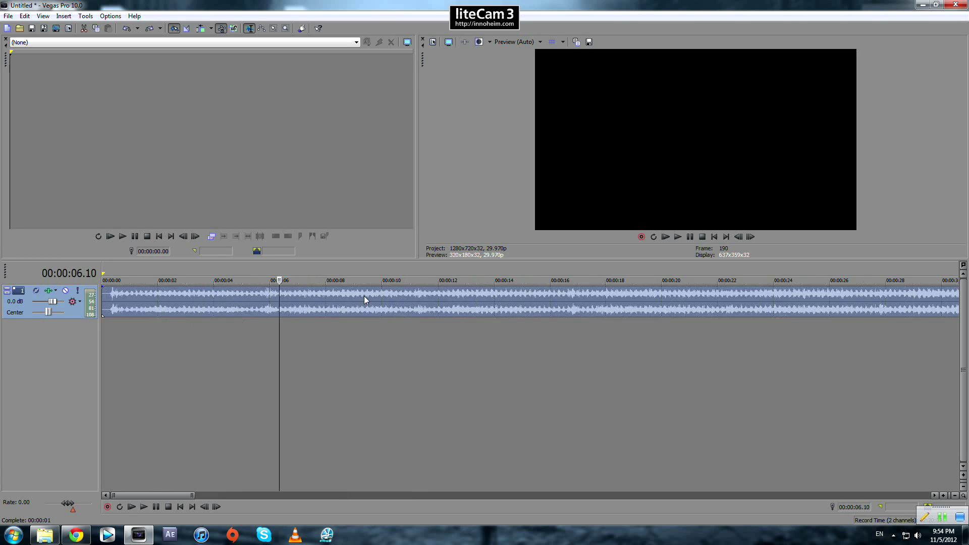
click(259, 298)
click(257, 299)
scroll(303, 299, up, 5)
scroll(514, 302, up, 2)
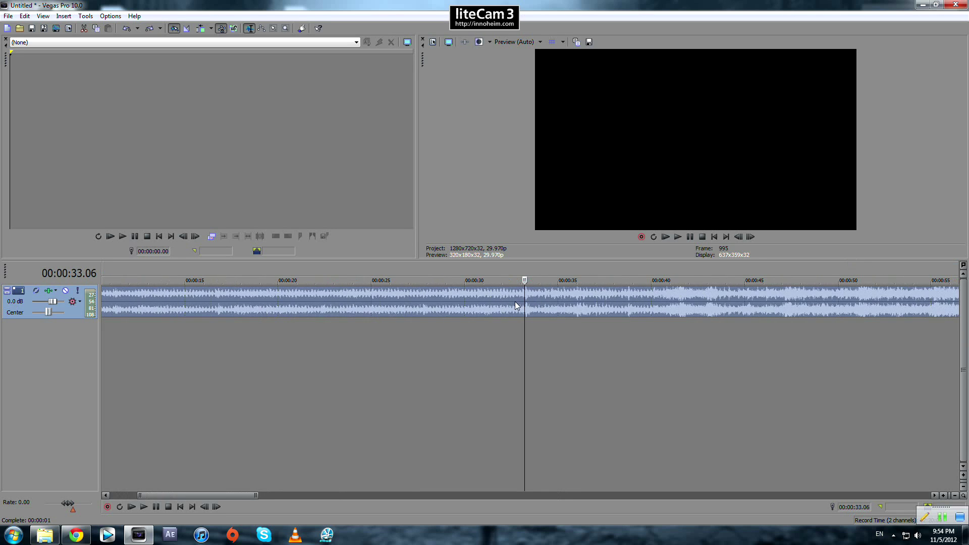
click(474, 304)
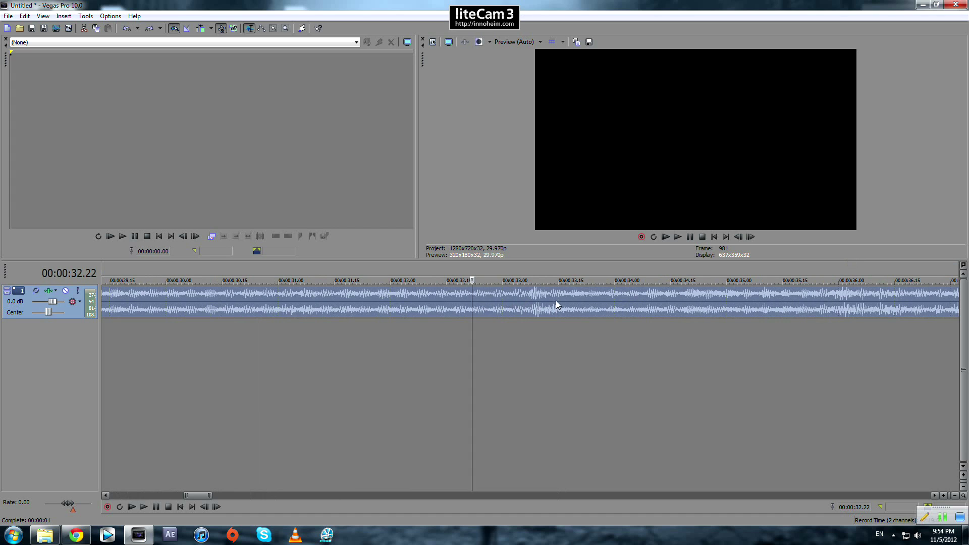
click(536, 296)
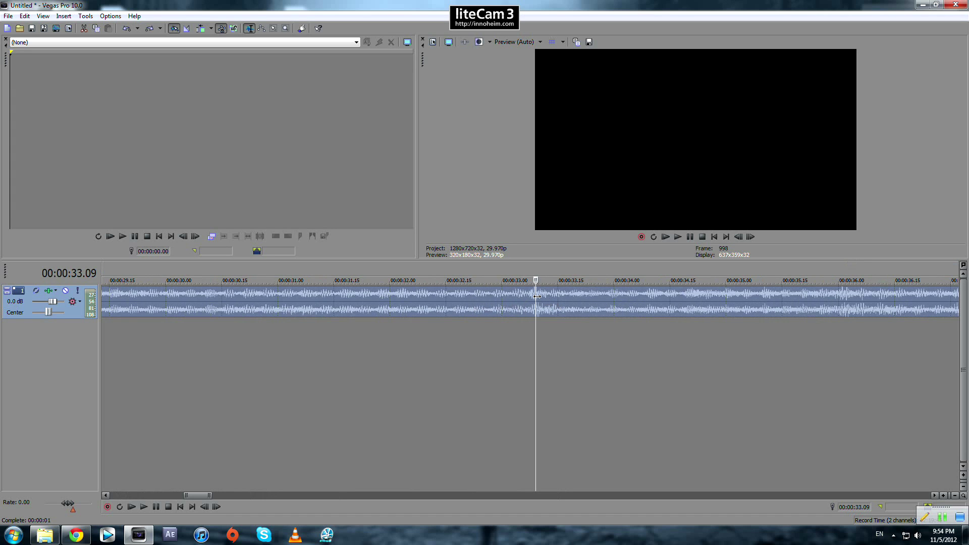
scroll(536, 298, down, 2)
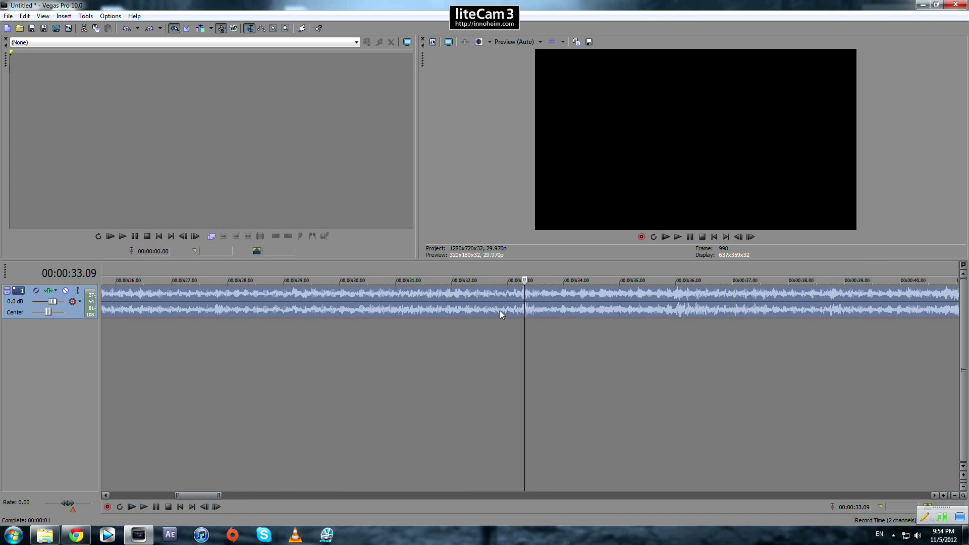
scroll(513, 309, down, 2)
scroll(514, 307, up, 6)
scroll(525, 299, down, 2)
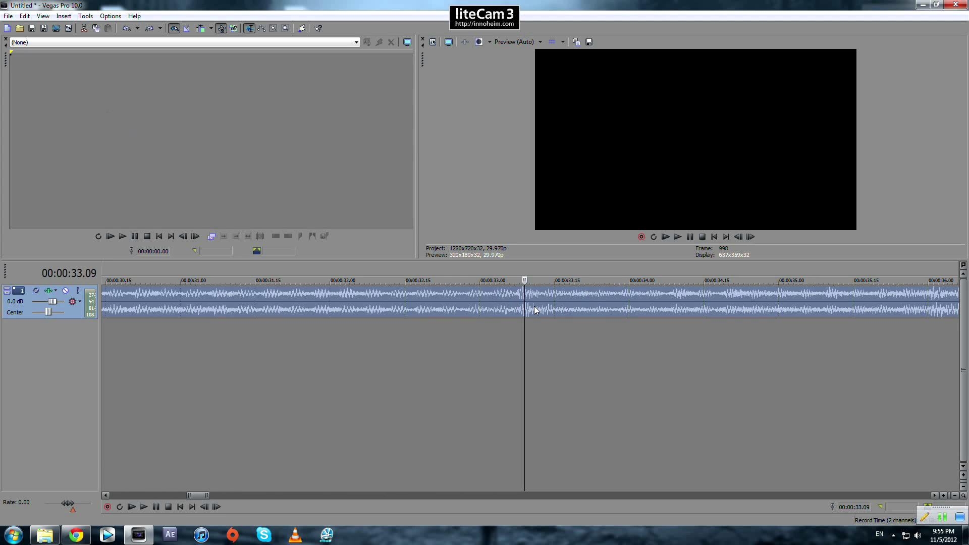
- Insert a marker at the cursor position and name it "sample"
click(63, 16)
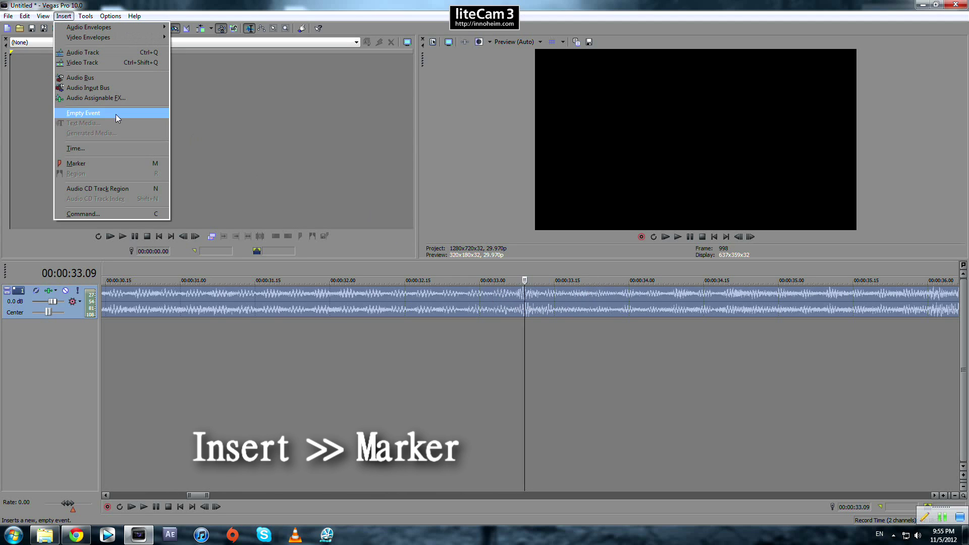
click(114, 164)
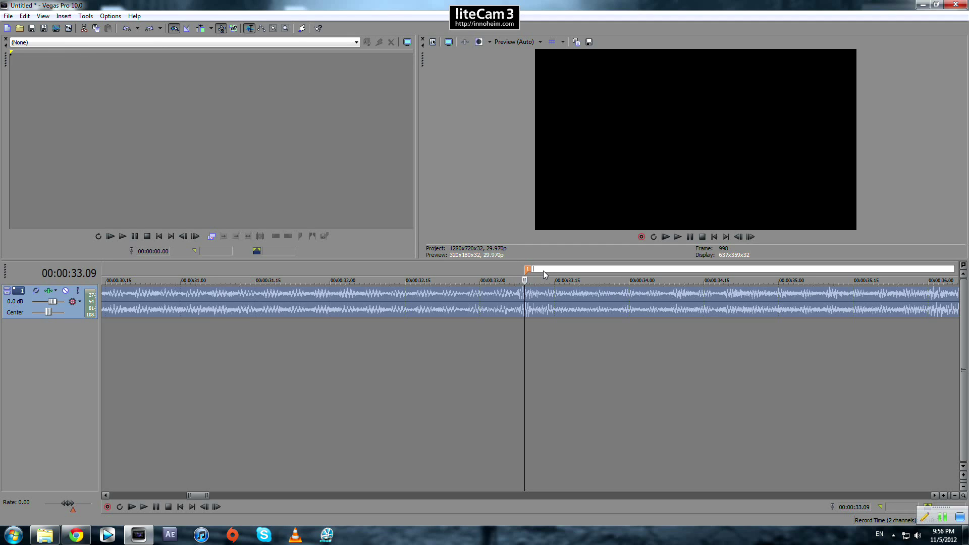
text(sample)
key(Return)
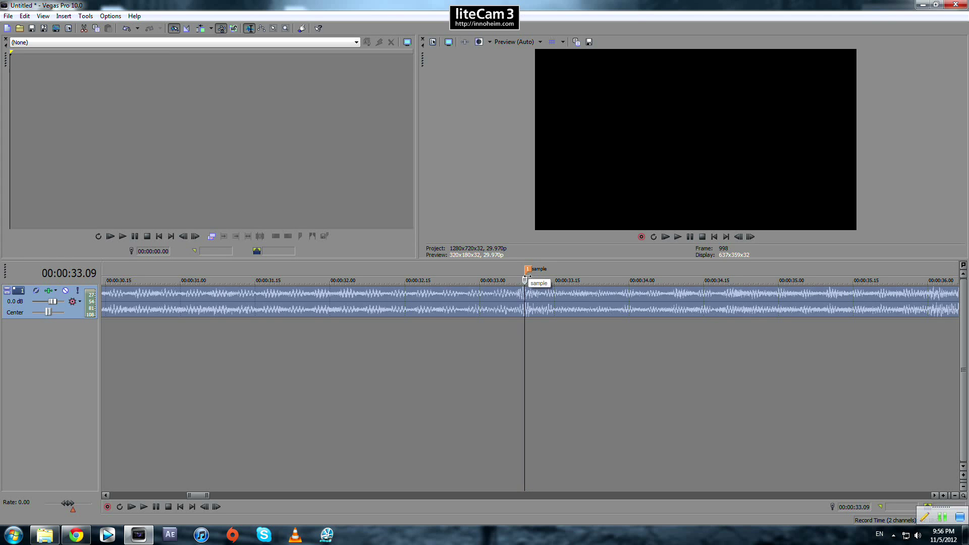
- Check the options available for the "sample" marker
scroll(507, 304, up, 3)
scroll(507, 304, down, 10)
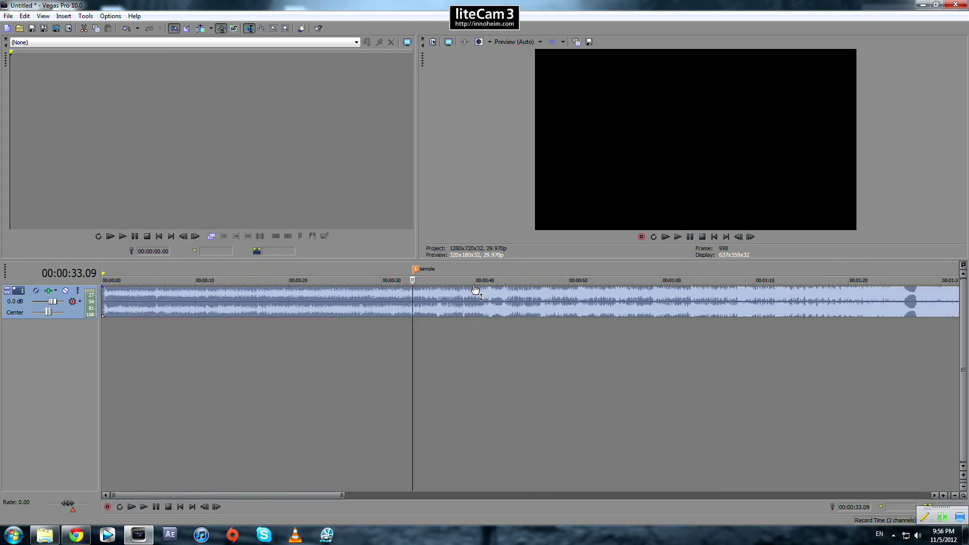
scroll(527, 274, down, 2)
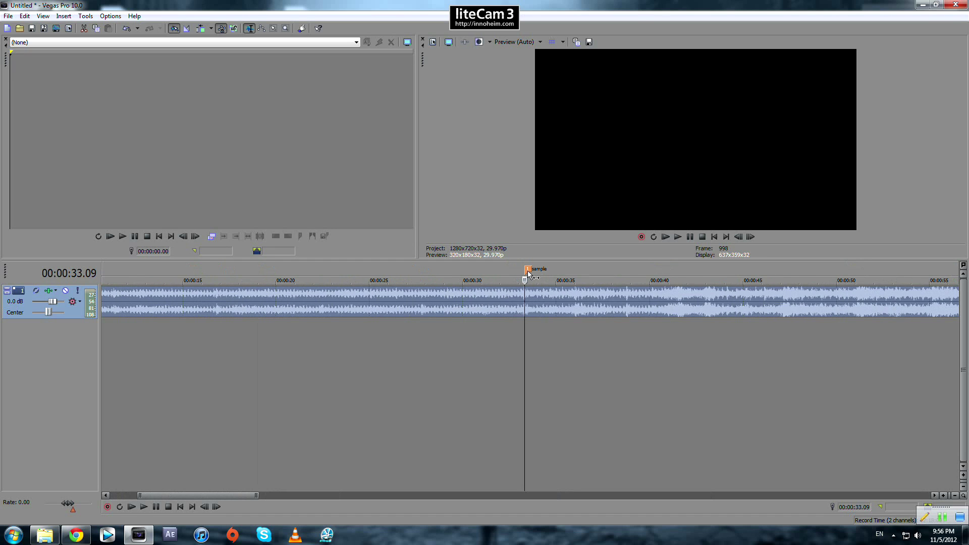
right_click(528, 272)
key(Escape)
scroll(537, 305, up, 3)
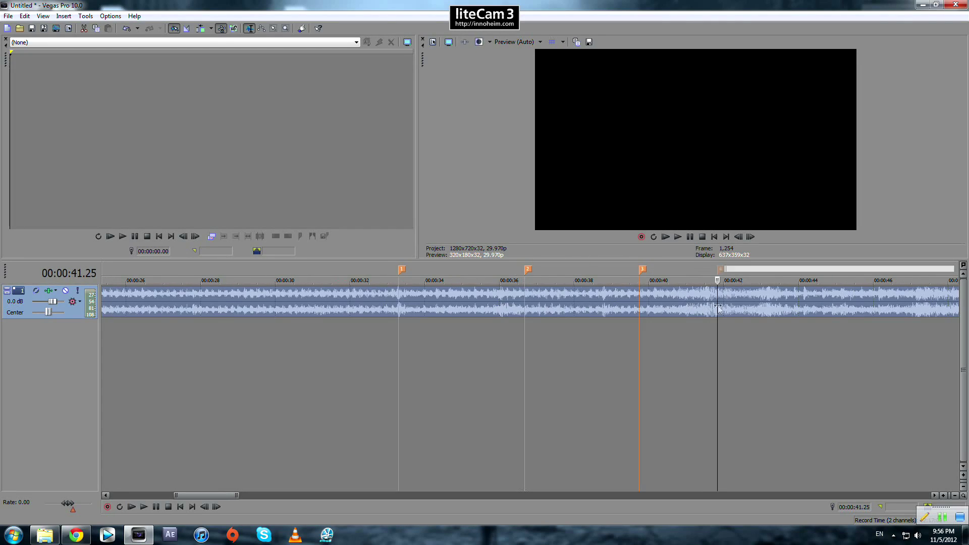
- Place unnamed markers along the song, ending with the fifth at about 43 seconds
scroll(718, 306, down, 1)
click(570, 306)
key(m)
- Rename the first marker as "now" and the second marker as "stop"
click(289, 270)
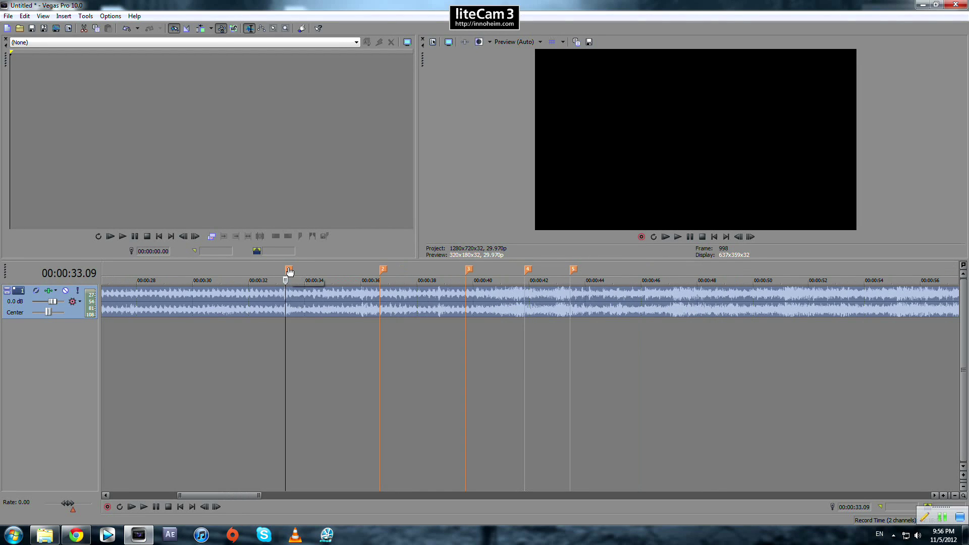
right_click(290, 269)
click(323, 283)
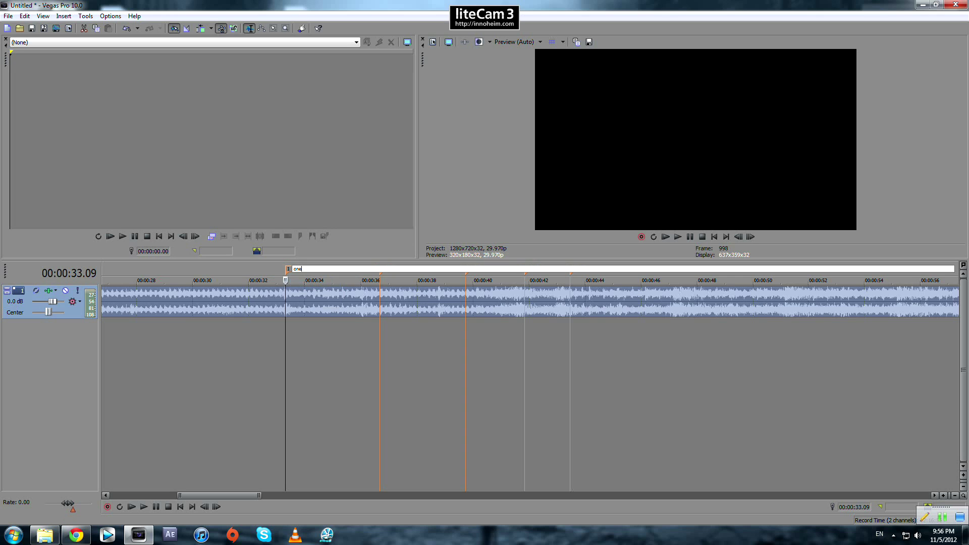
key(Return)
key(Return)
click(383, 269)
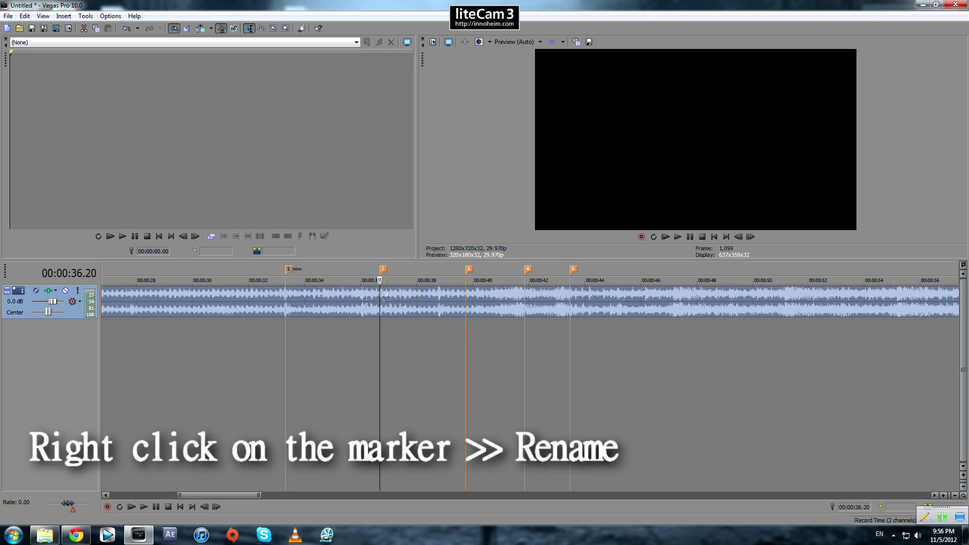
right_click(384, 269)
click(417, 283)
text(stop)
- Rename the third marker as "here" and the fourth marker as "fast"
double_click(468, 269)
text(her)
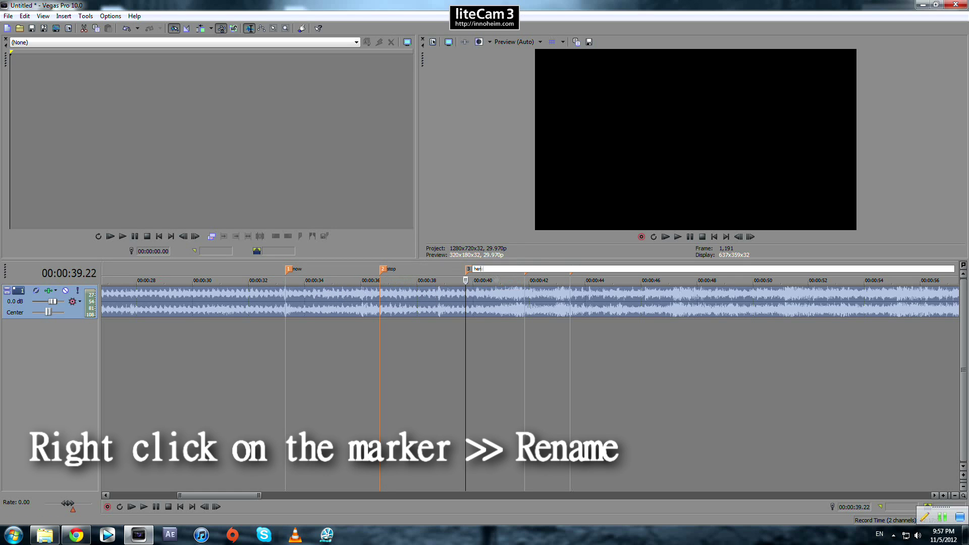
text(e)
key(Return)
right_click(528, 269)
click(557, 283)
text(fast)
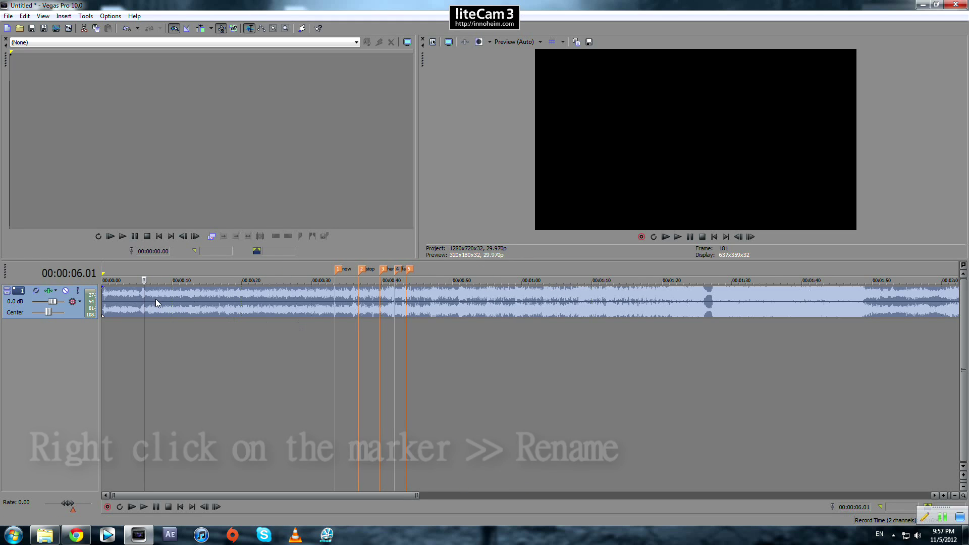
- Place the cursor at 00:00:11.22, away from the markers, and jump it to markers 1, 3 and 4 in turn
click(184, 296)
scroll(645, 328, down, 3)
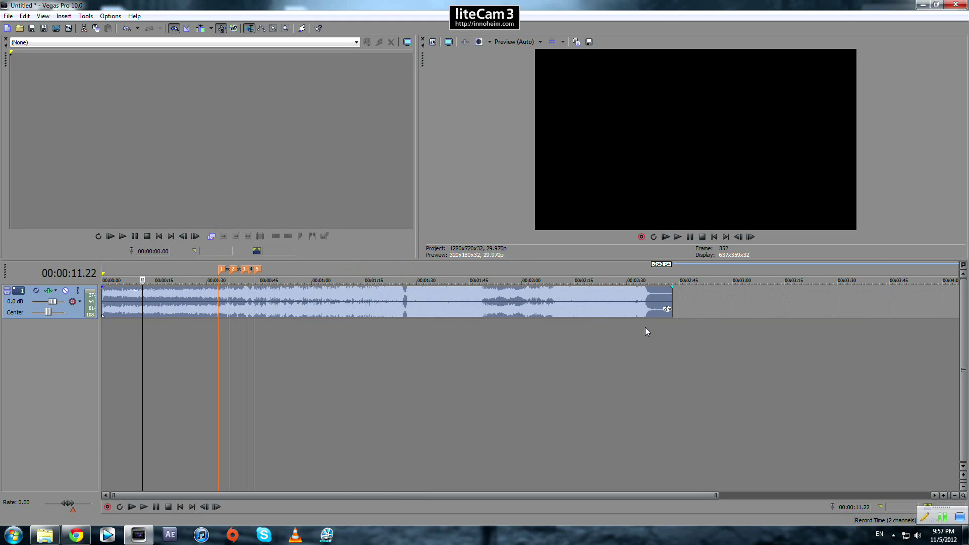
scroll(526, 315, up, 3)
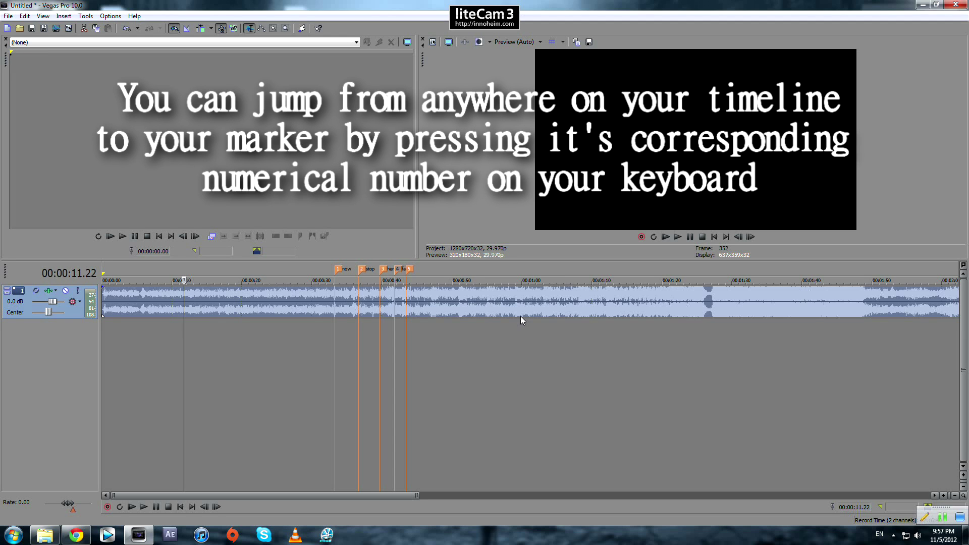
key(1)
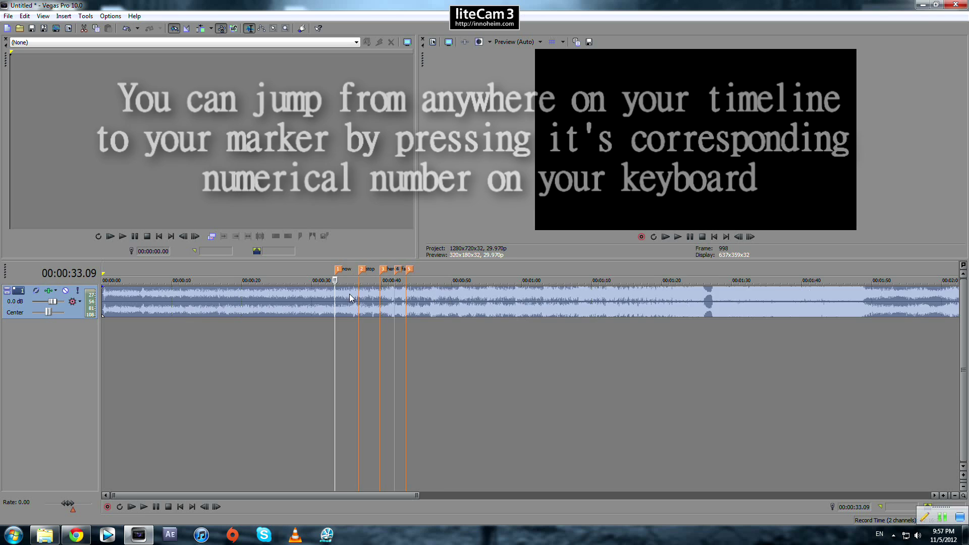
scroll(452, 294, up, 2)
key(3)
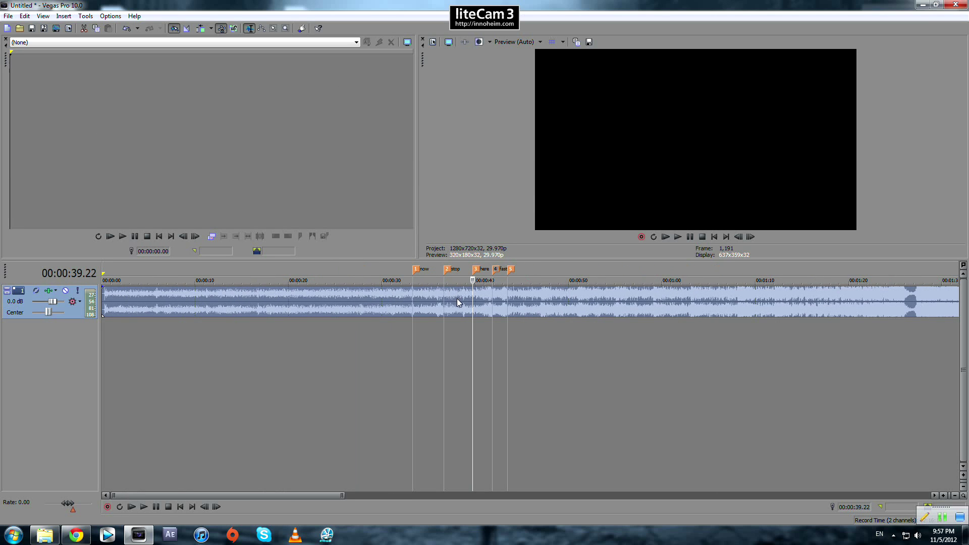
key(4)
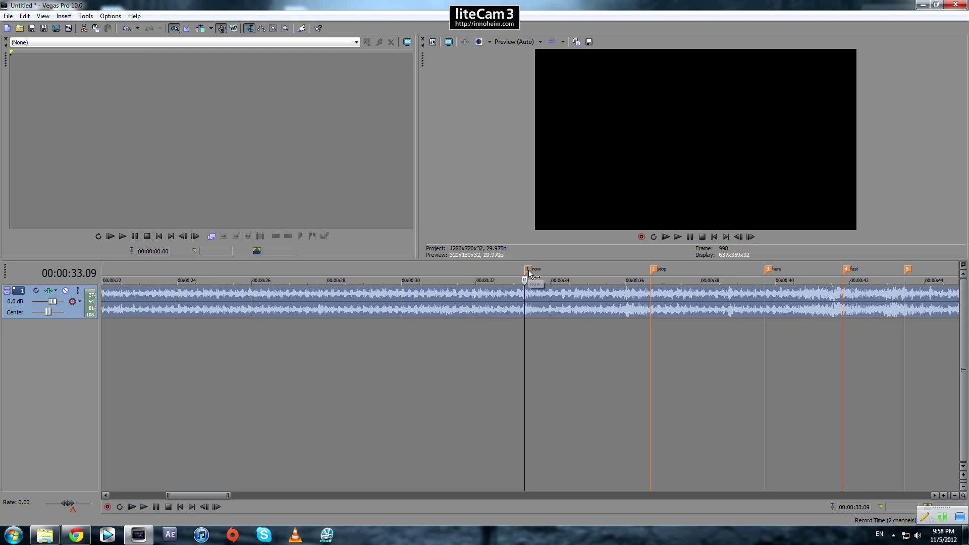
- Move the "now" marker earlier on the timeline, to about 26 seconds
drag(532, 272, 259, 298)
- Add the TUT video from the desktop to the timeline and align its start with the "stop" marker
key(super+d)
click(225, 470)
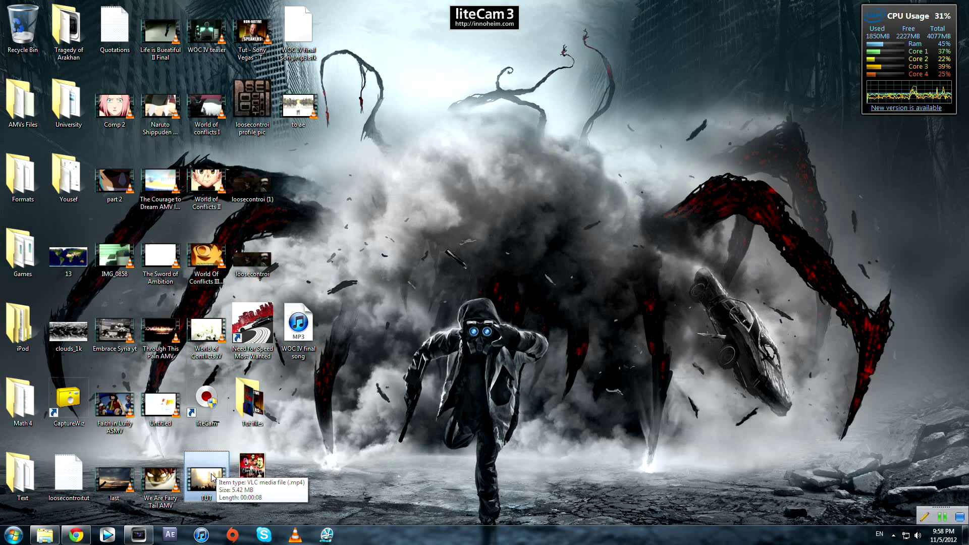
click(141, 537)
drag(144, 540, 275, 297)
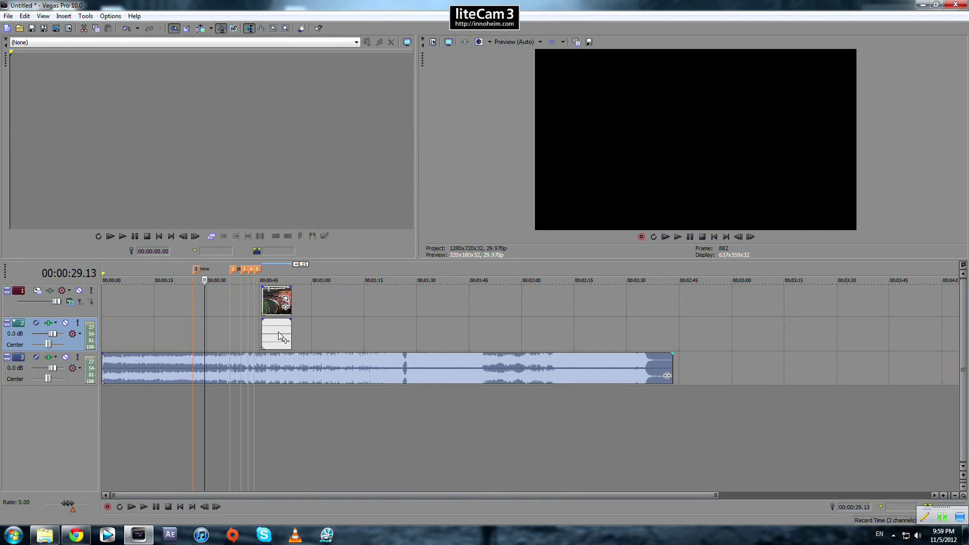
drag(277, 332, 244, 335)
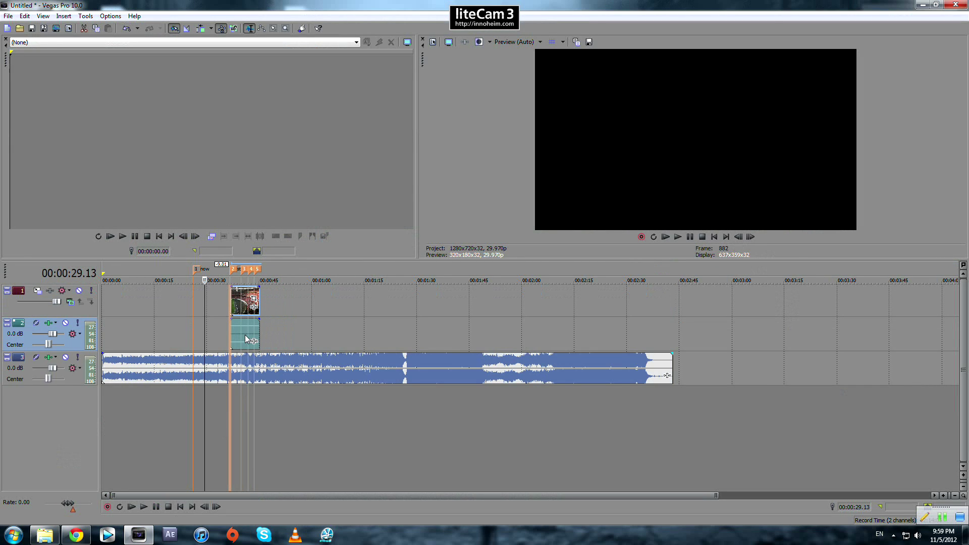
- Delete the audio track that came with the TUT video clip
right_click(277, 334)
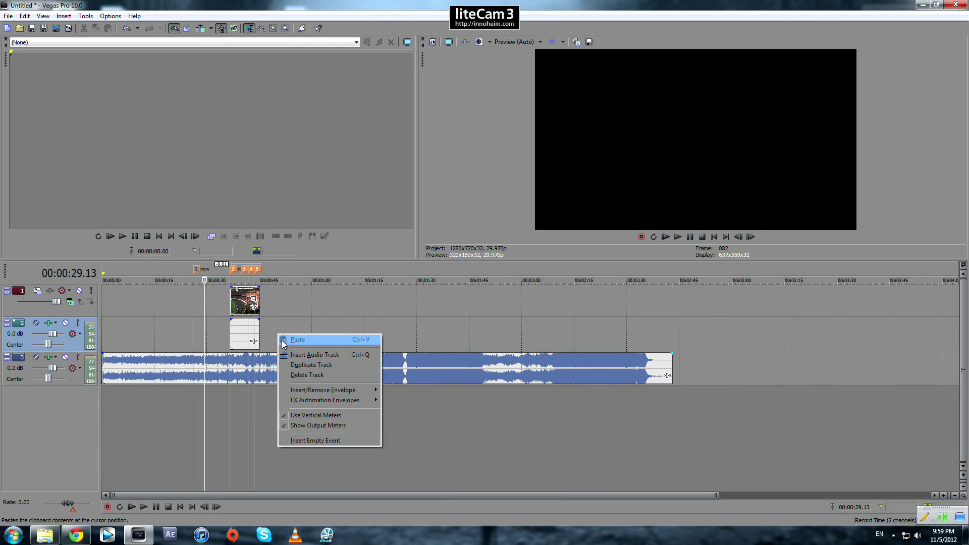
right_click(274, 334)
click(307, 376)
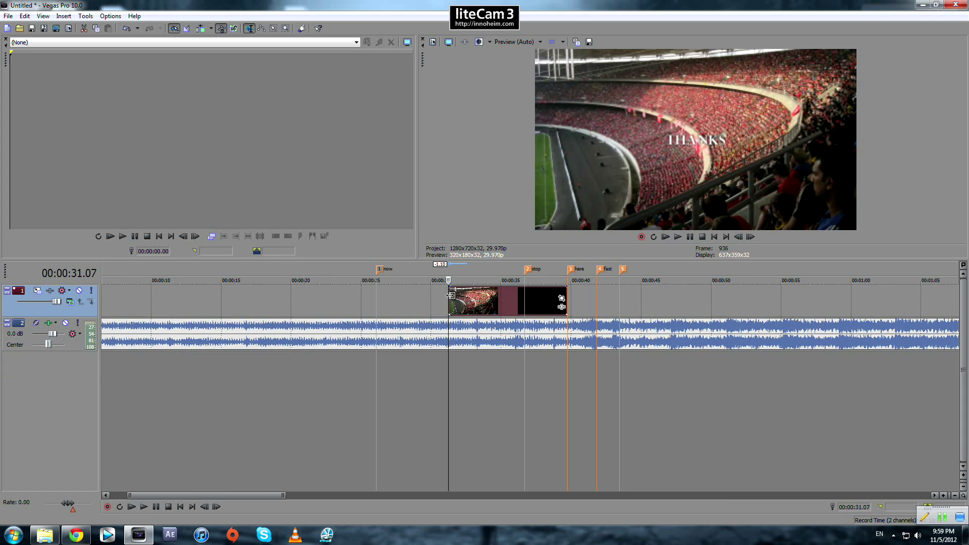
- Place the cursor at the start of the video clip, at 00:00:31.07
click(471, 300)
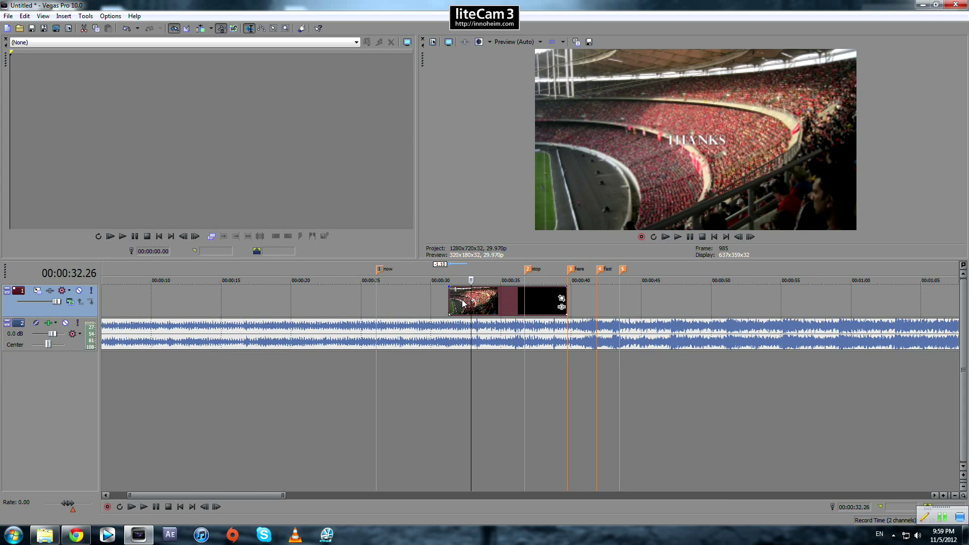
click(446, 295)
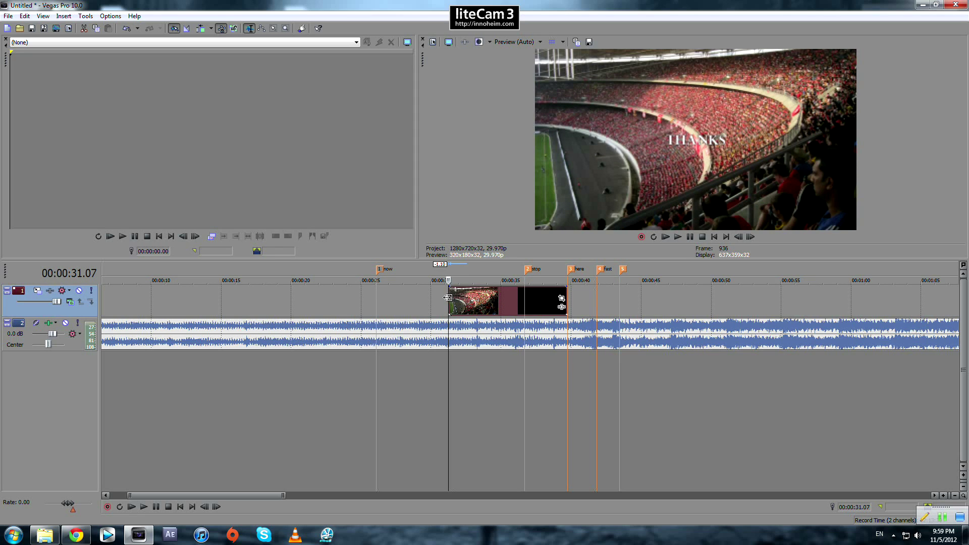
- Move the video clip to start at the "now" marker and place the cursor on that point at 00:00:26.03
click(376, 290)
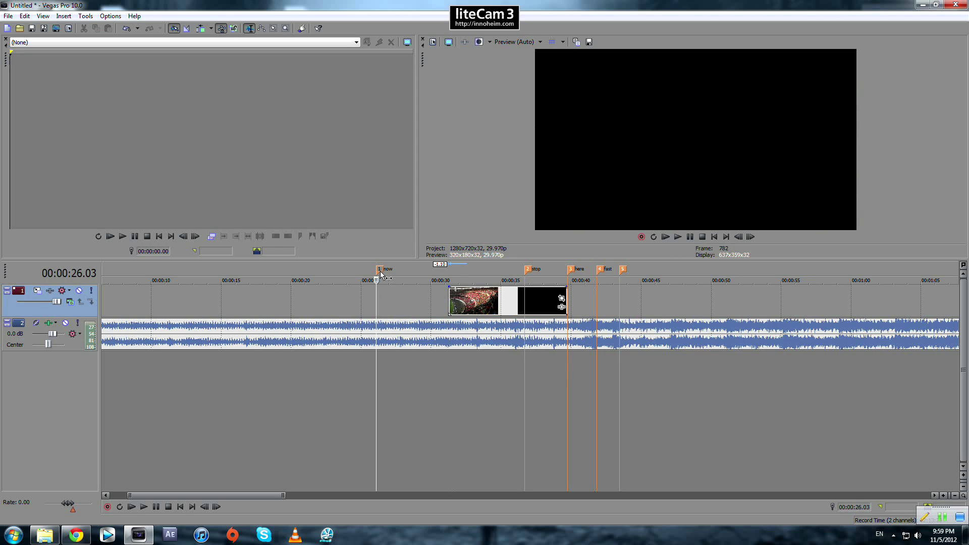
click(457, 303)
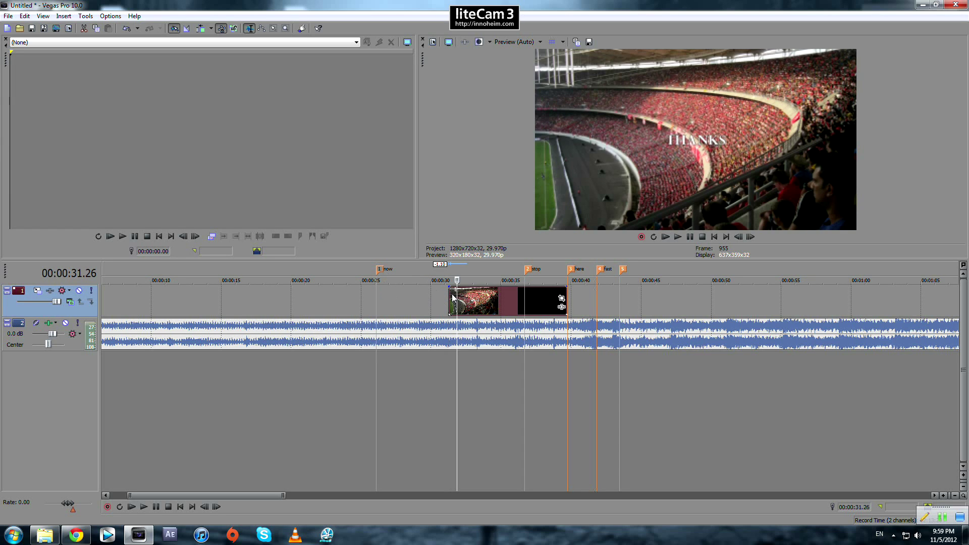
drag(452, 297, 380, 302)
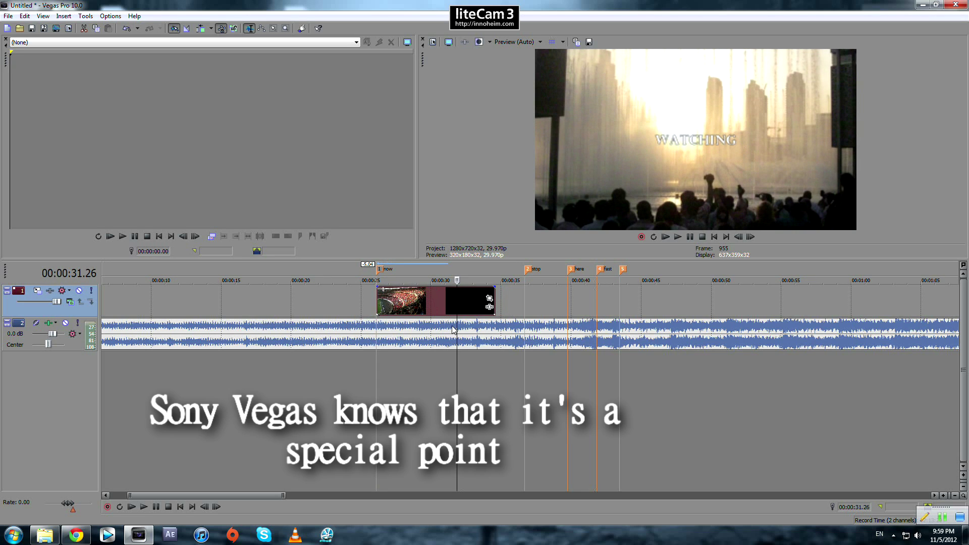
scroll(379, 342, up, 2)
scroll(447, 341, down, 1)
click(363, 342)
scroll(362, 342, up, 1)
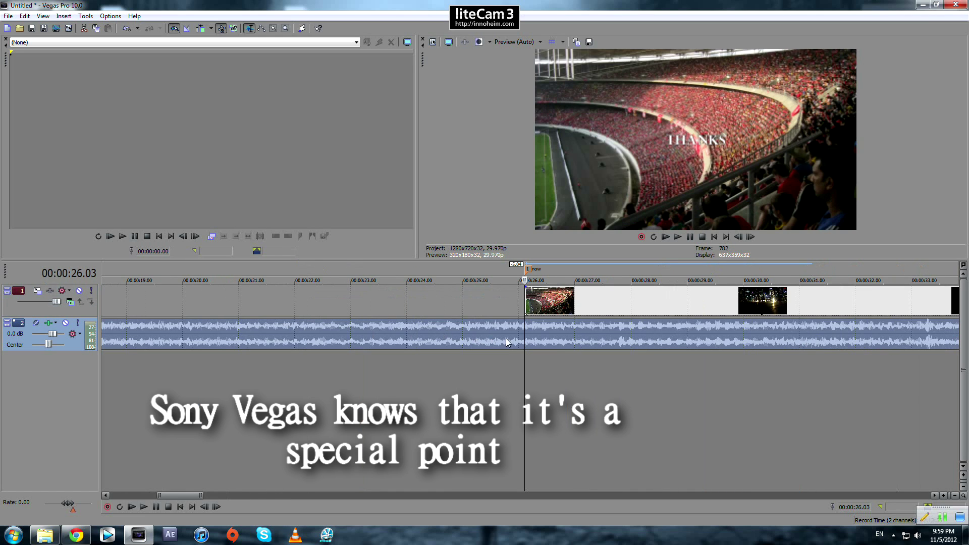
- Move the video clip out of the way, past the end of the song on the timeline
scroll(510, 335, down, 6)
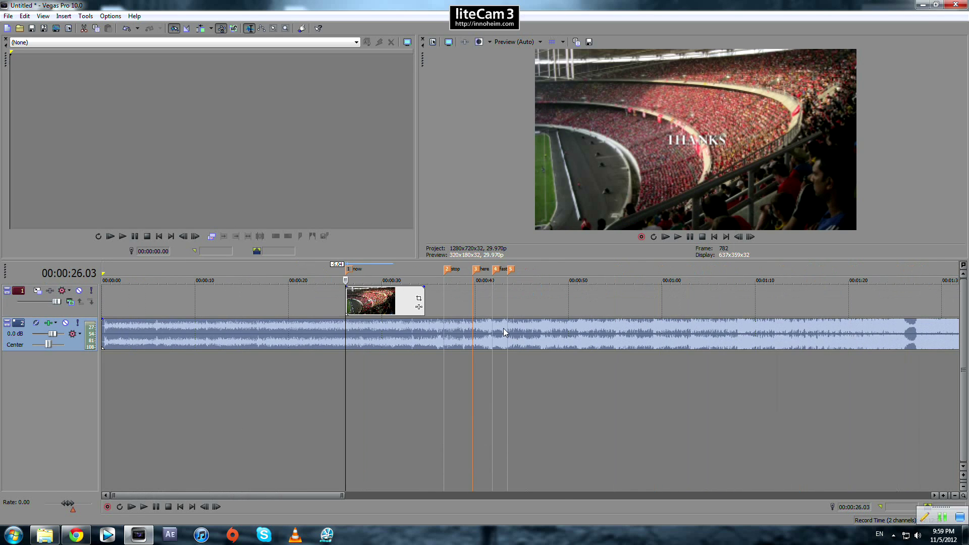
scroll(503, 328, down, 2)
drag(241, 295, 908, 299)
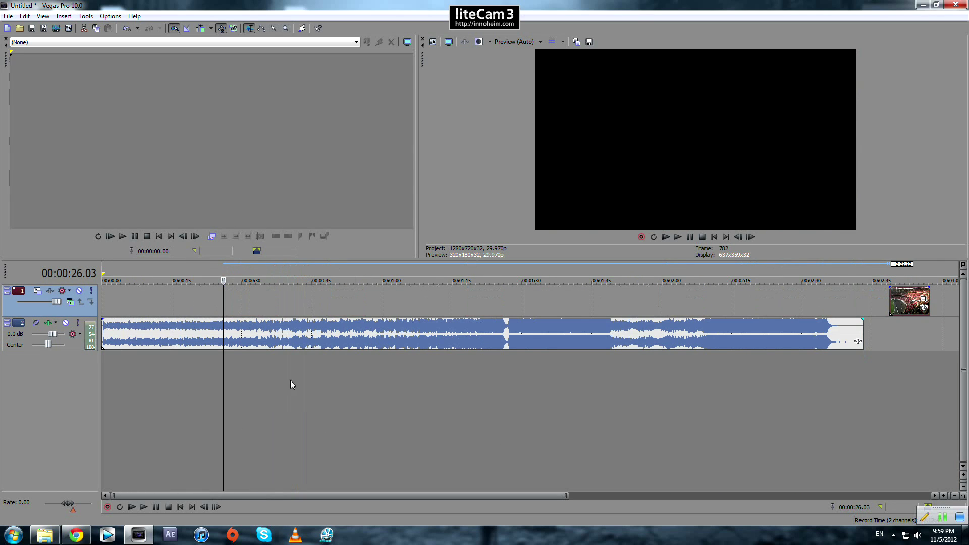
- Play the song between about 30 and 42 seconds to locate the change in pace and melody
click(192, 353)
scroll(298, 359, up, 3)
key(space)
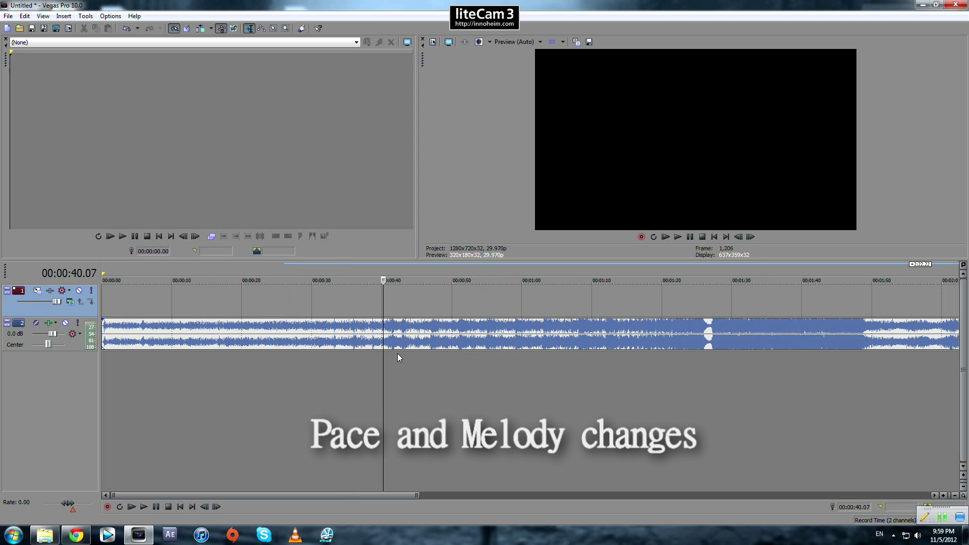
click(328, 341)
key(space)
scroll(393, 339, up, 3)
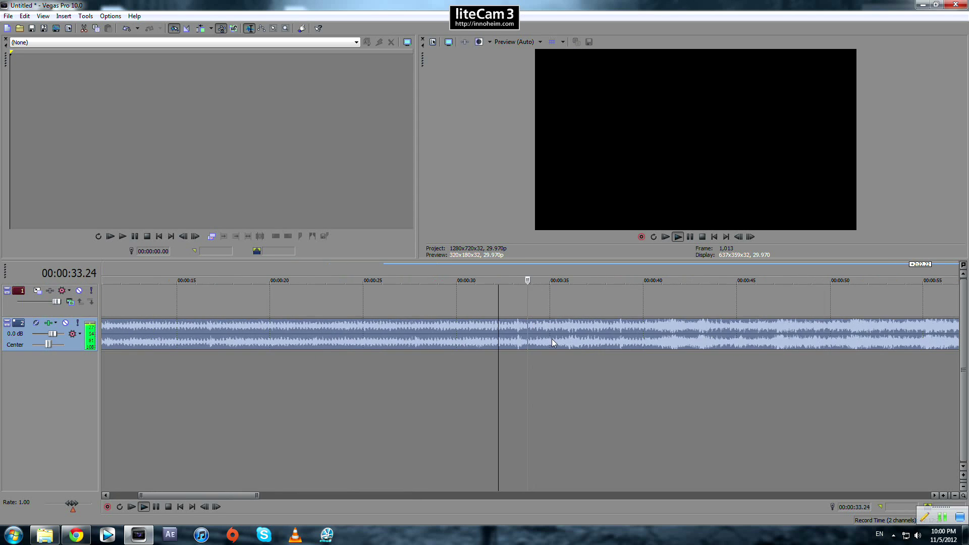
click(677, 335)
scroll(565, 344, down, 2)
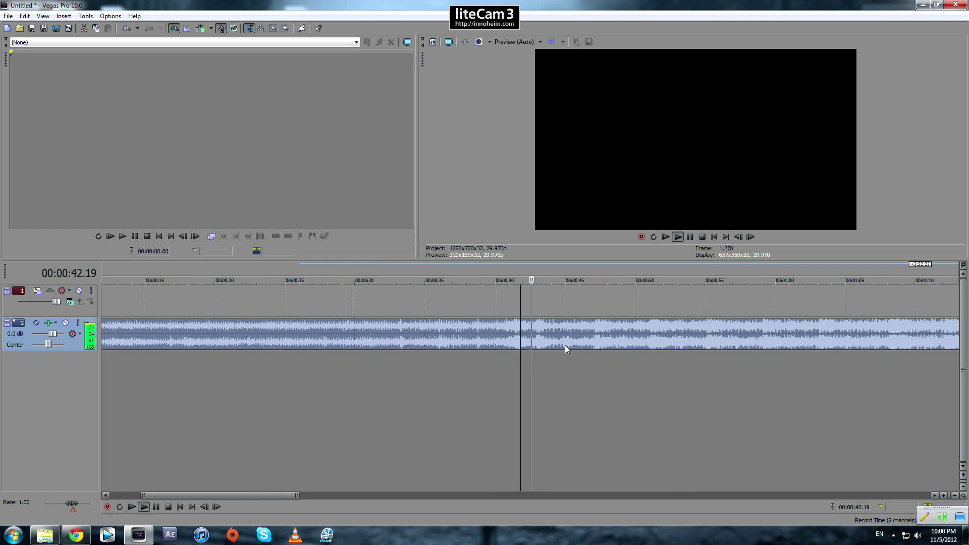
- Stop playback and insert a marker named "Change" at 00:00:42.28
key(space)
click(536, 342)
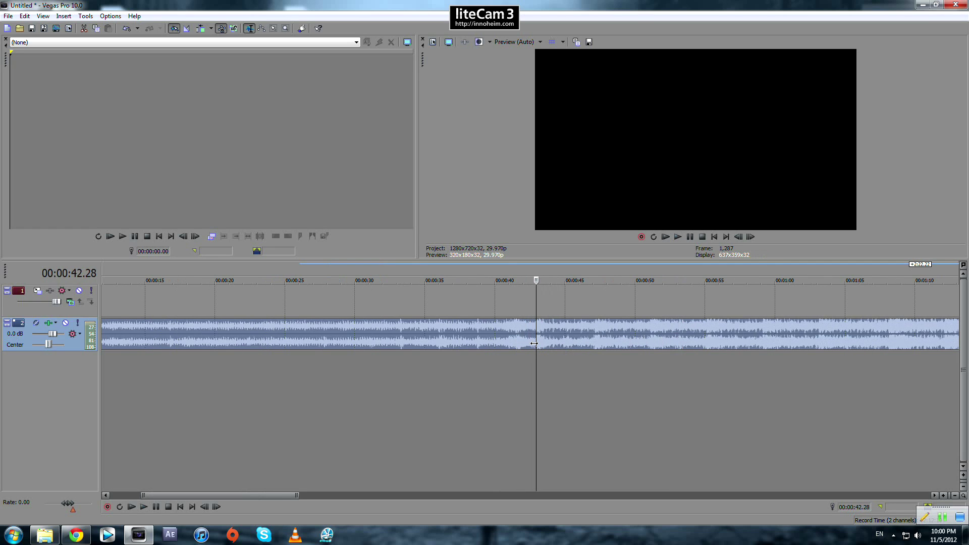
key(m)
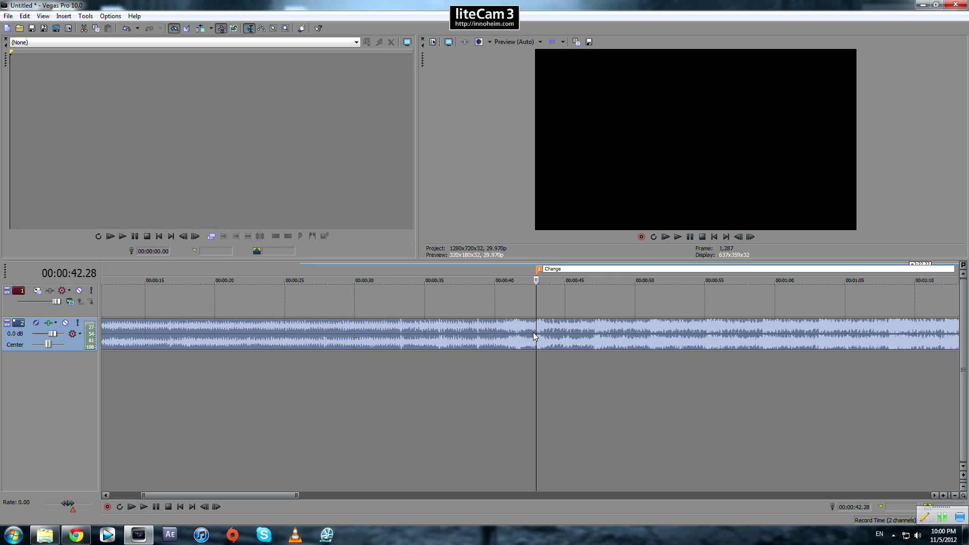
key(Return)
- Insert a marker named "drop" at 00:01:25.27, just before the quiet gap in the waveform
scroll(533, 332, down, 4)
key(space)
click(323, 332)
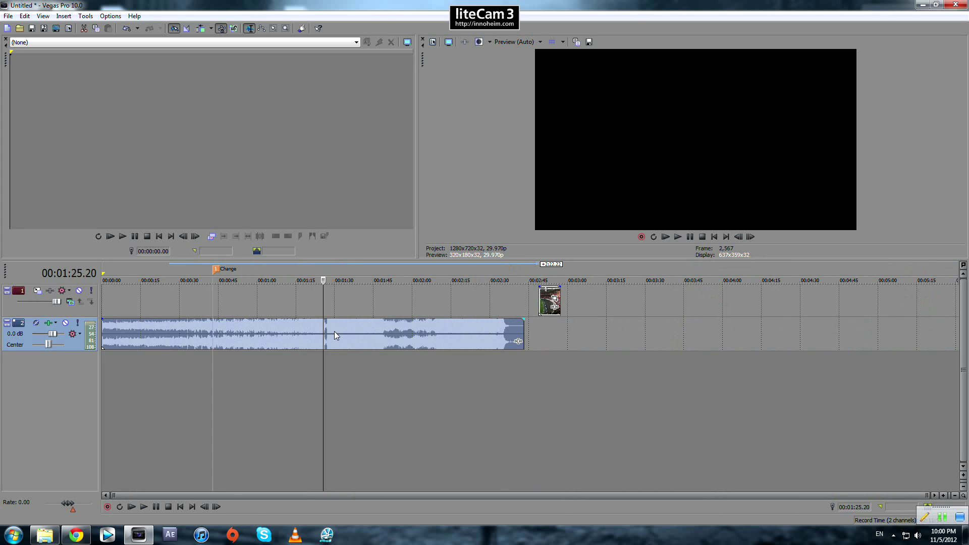
scroll(454, 333, up, 10)
key(space)
key(space)
click(526, 325)
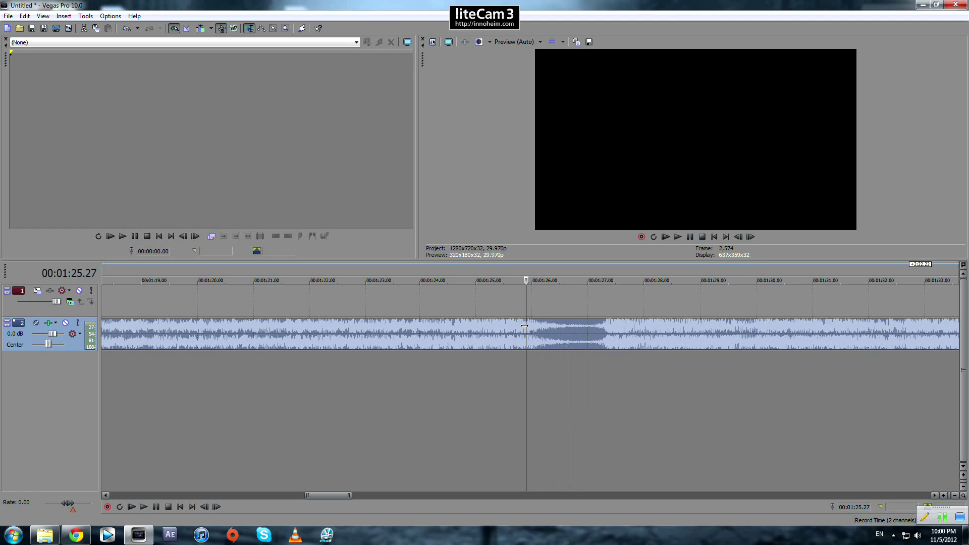
text(mcrop)
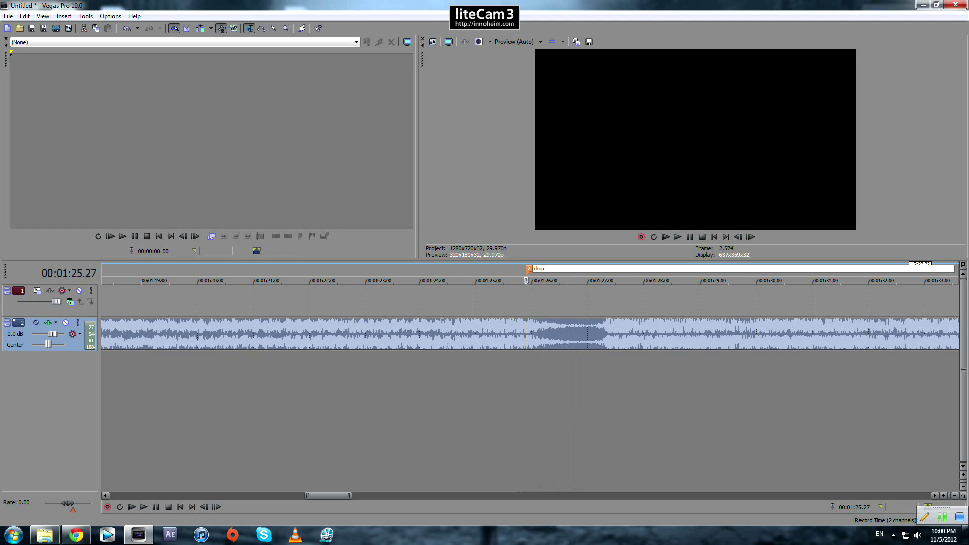
click(604, 336)
- Insert a marker named "change" at 00:01:48.26, where the quieter section of the waveform begins
scroll(606, 335, down, 10)
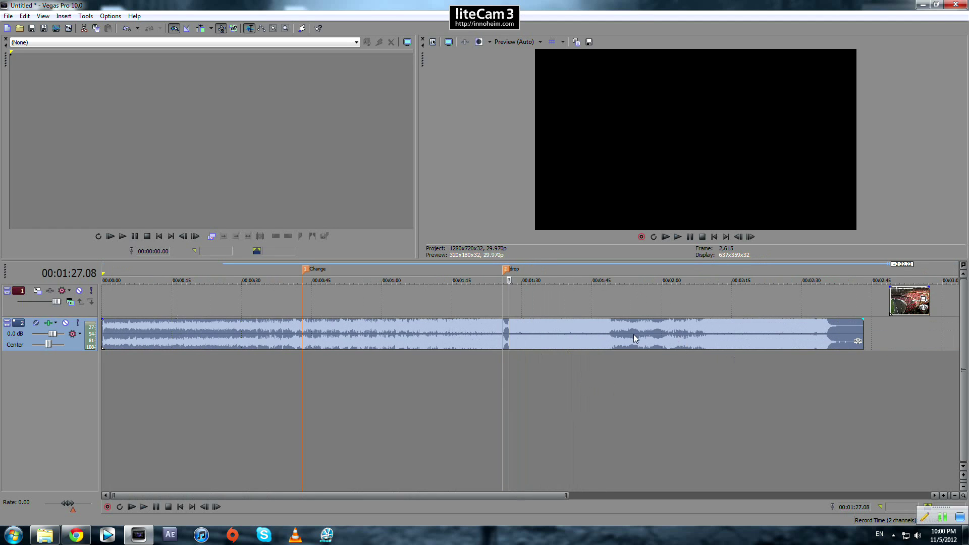
click(609, 335)
scroll(610, 335, up, 3)
text(mchange)
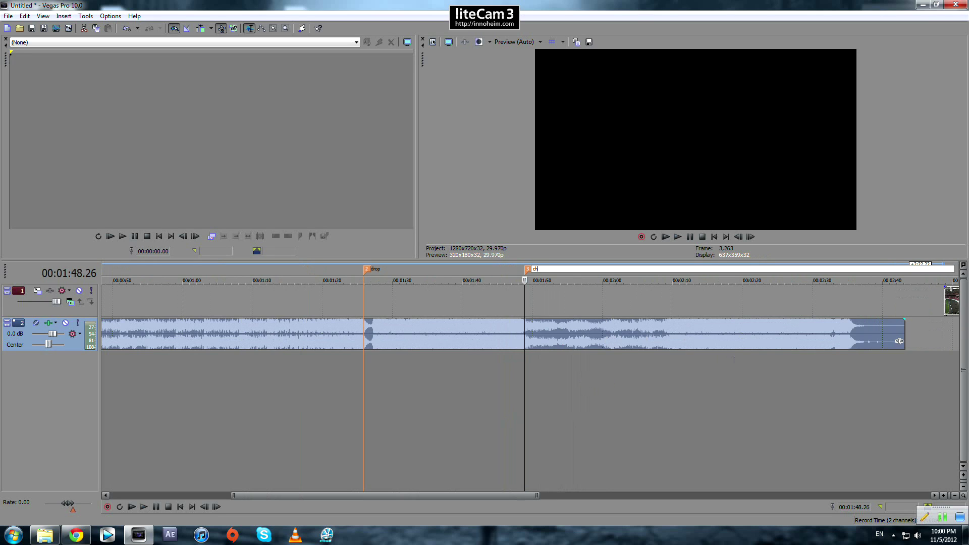
click(664, 337)
- Return the cursor to the start of the song and play it from 00:00:00.00
scroll(662, 338, down, 5)
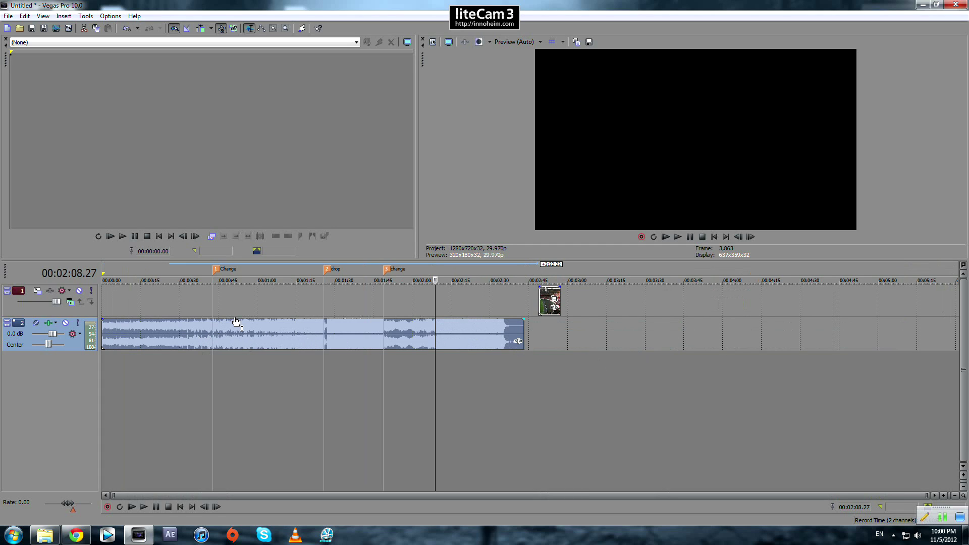
click(172, 337)
scroll(139, 342, up, 2)
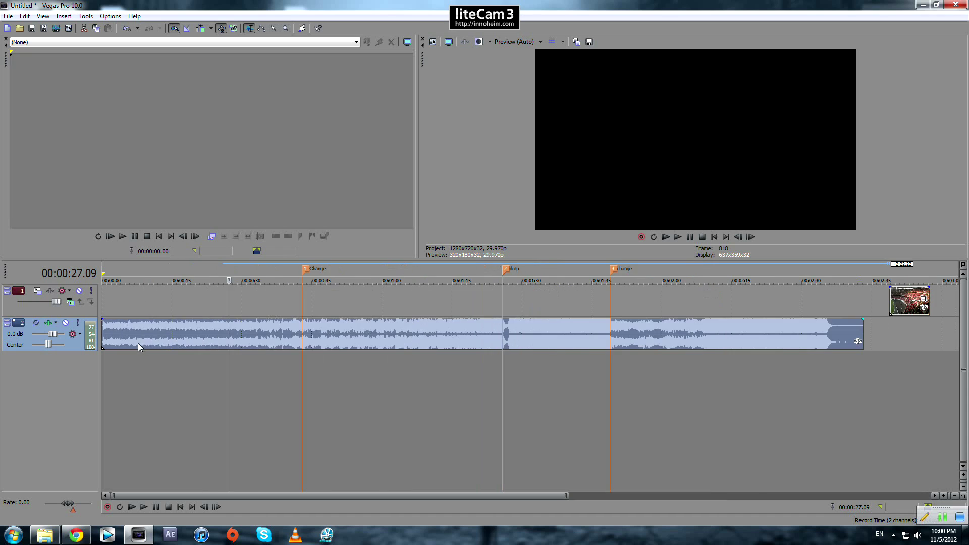
scroll(227, 345, down, 2)
scroll(246, 341, up, 3)
click(103, 331)
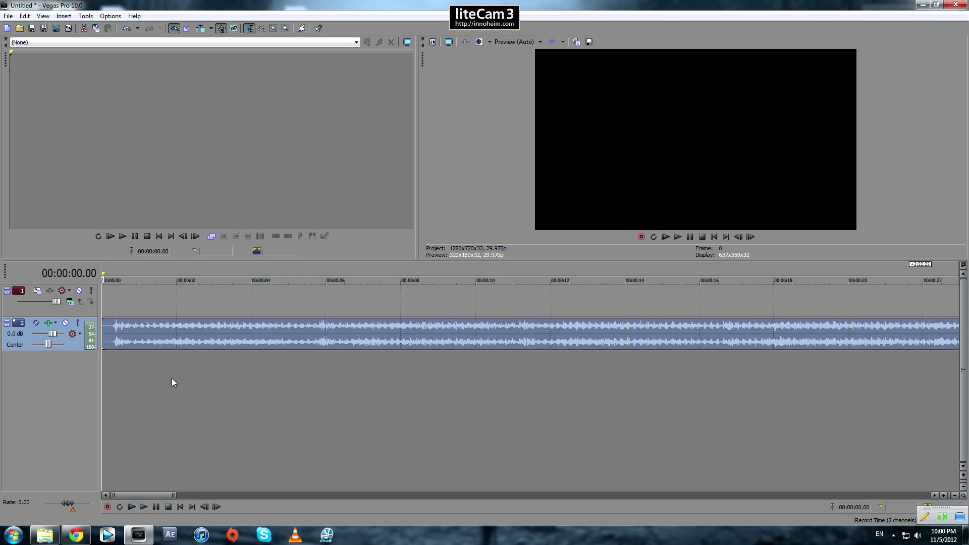
key(space)
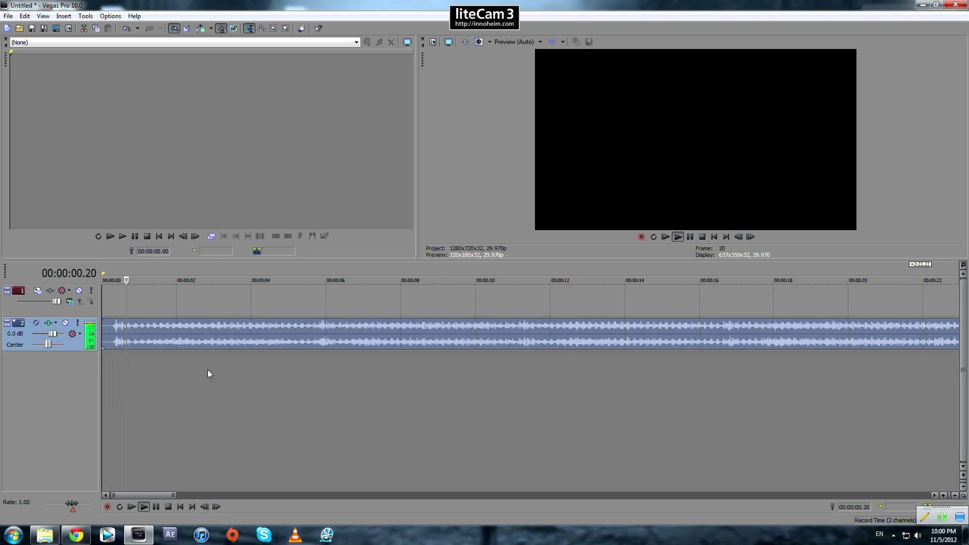
- Insert unnamed markers at the waveform peaks at 00:00:00.12, 00:00:05.27 and 00:00:11.09
click(116, 338)
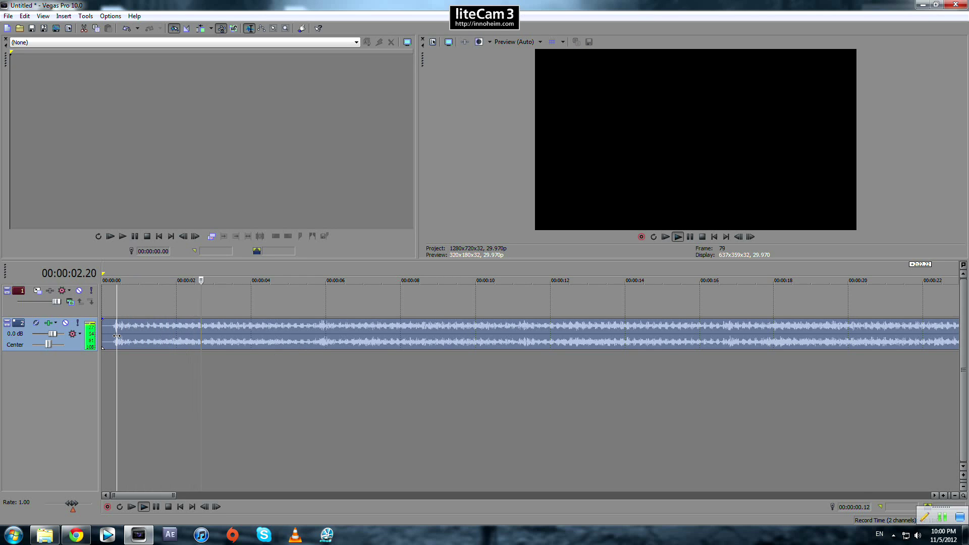
click(322, 347)
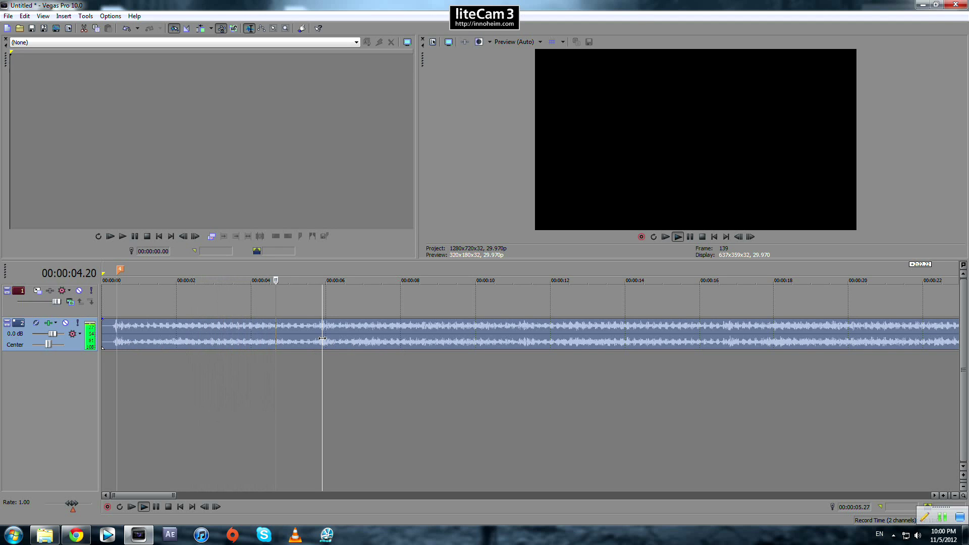
key(m)
click(525, 341)
key(space)
key(m)
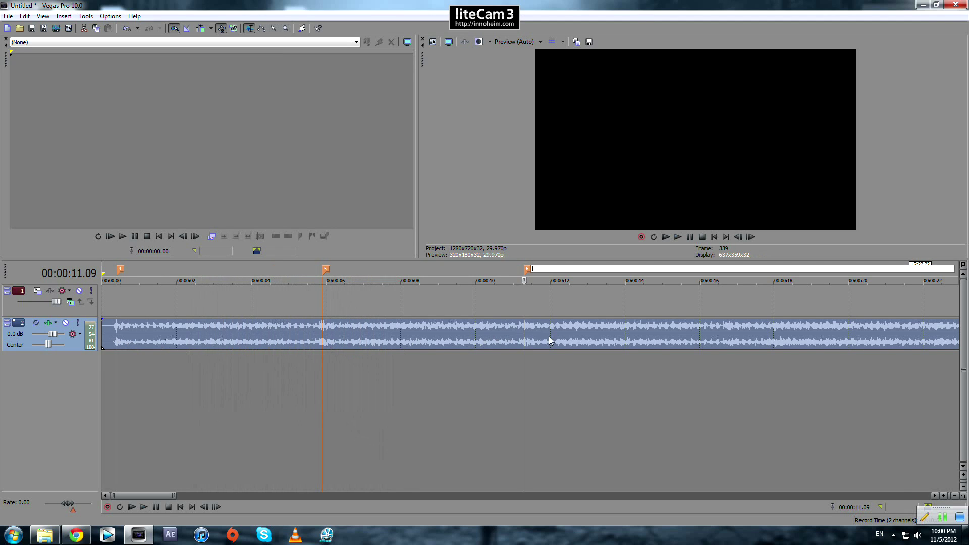
scroll(550, 336, down, 5)
click(548, 338)
- Play the dense section before the "drop" marker from 00:01:19.09 and stop with the cursor at 00:01:21.10
scroll(547, 339, down, 3)
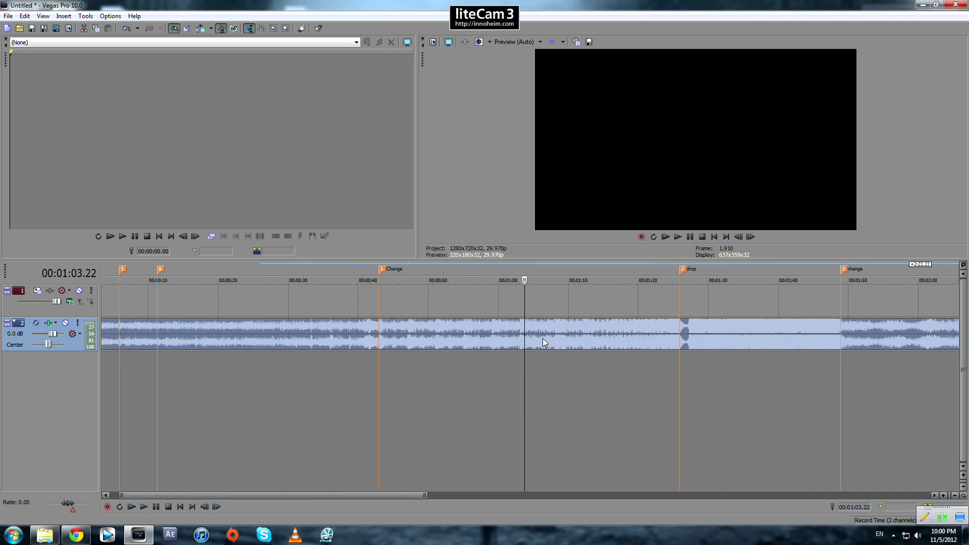
click(476, 329)
scroll(483, 332, up, 15)
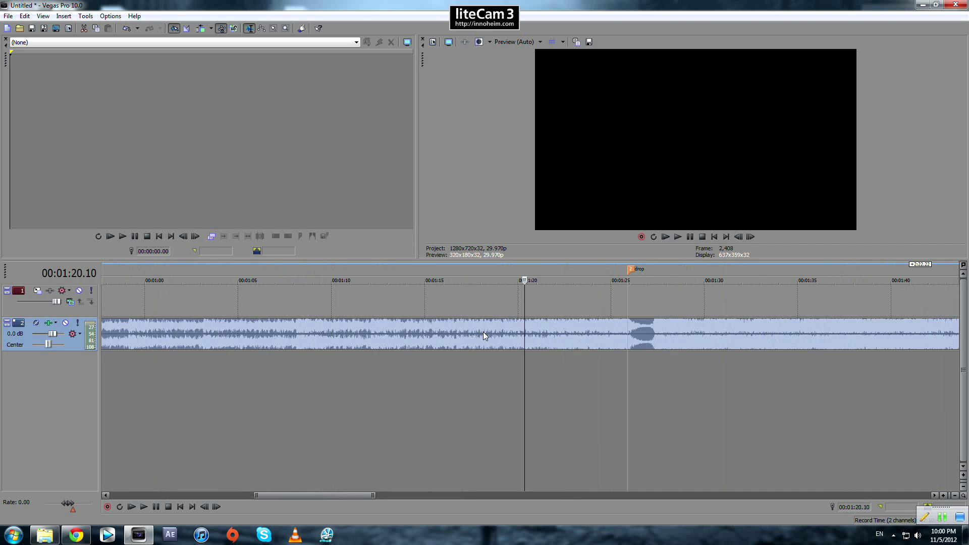
click(369, 333)
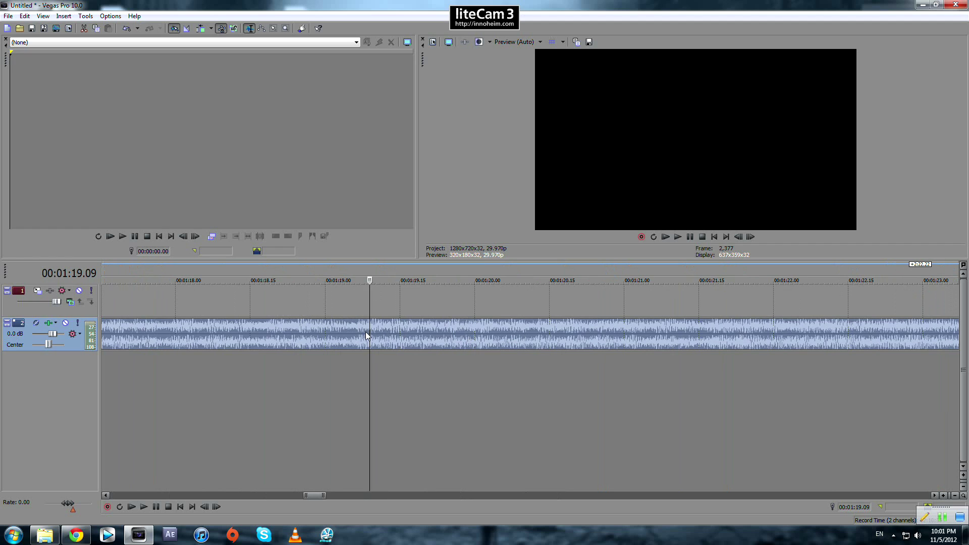
key(space)
scroll(421, 340, down, 4)
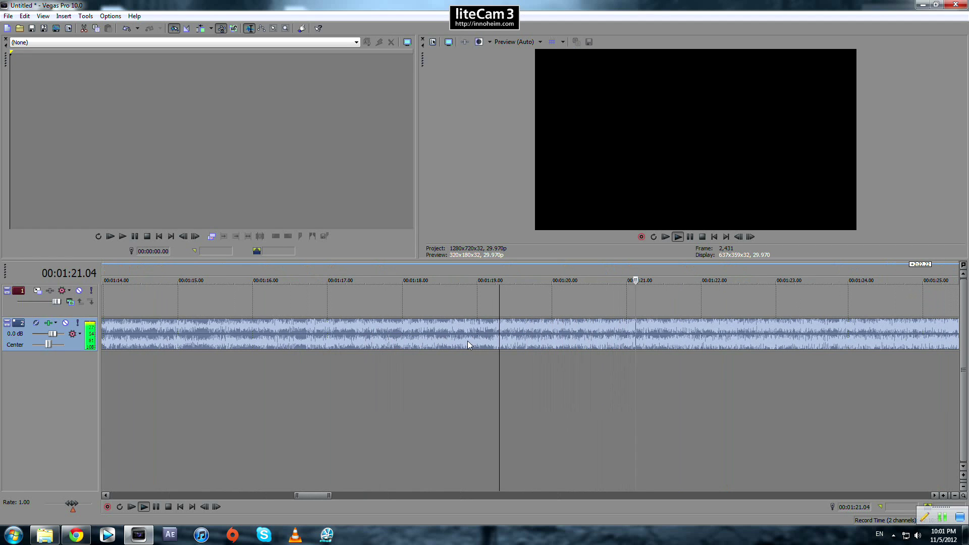
click(650, 327)
key(space)
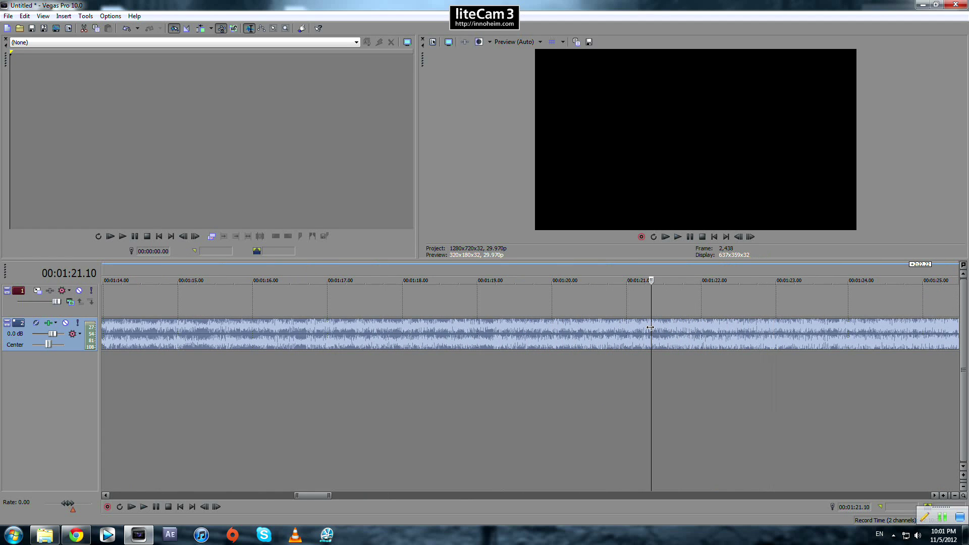
- Examine the waveform closely around 00:01:21 for a distinguishable beat, placing the cursor at 00:01:21.08
scroll(656, 329, up, 3)
click(565, 329)
scroll(564, 331, up, 2)
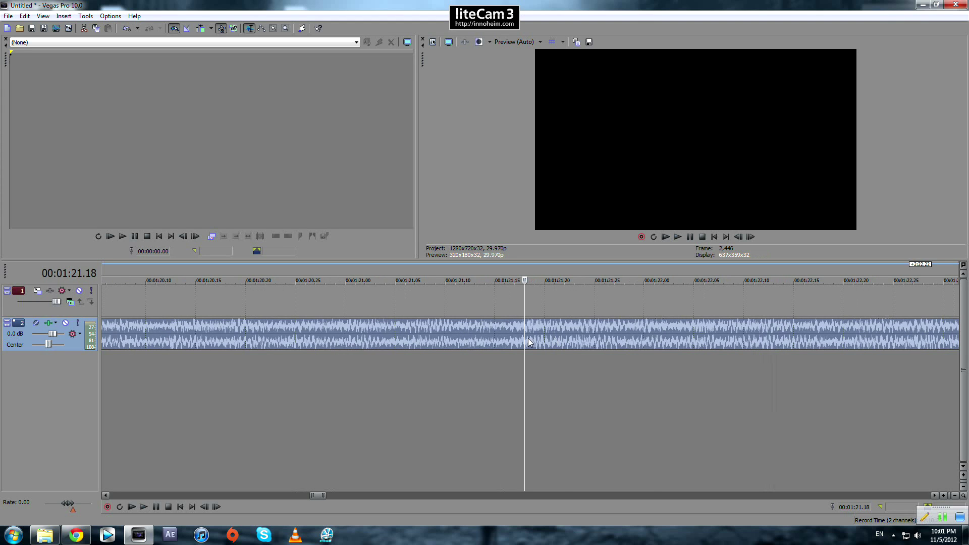
scroll(520, 338, up, 1)
scroll(520, 338, down, 4)
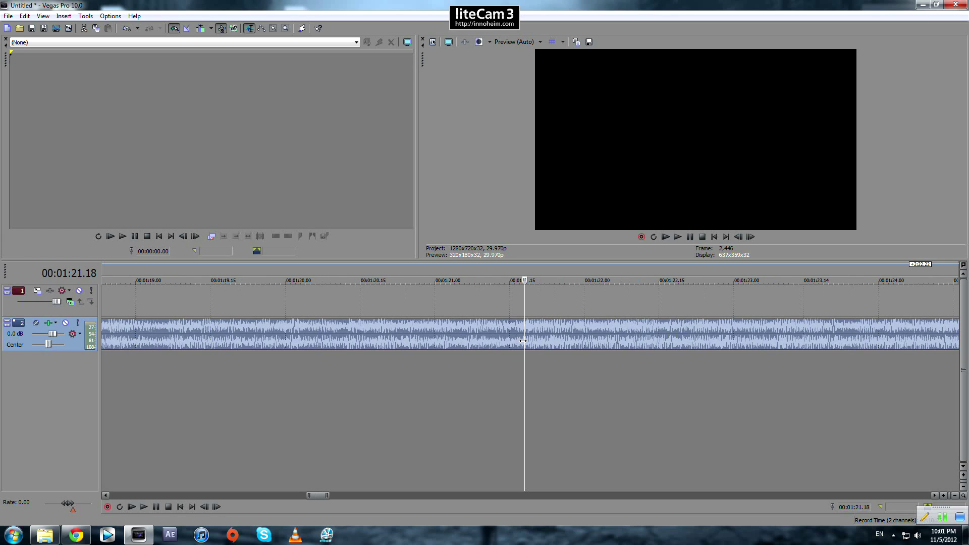
scroll(523, 351, up, 2)
scroll(522, 351, down, 3)
click(486, 335)
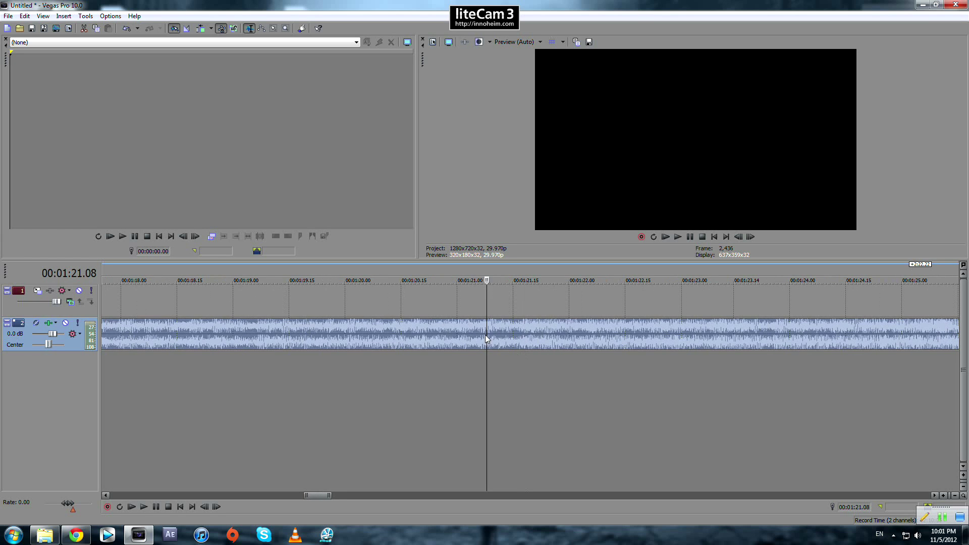
scroll(486, 335, up, 2)
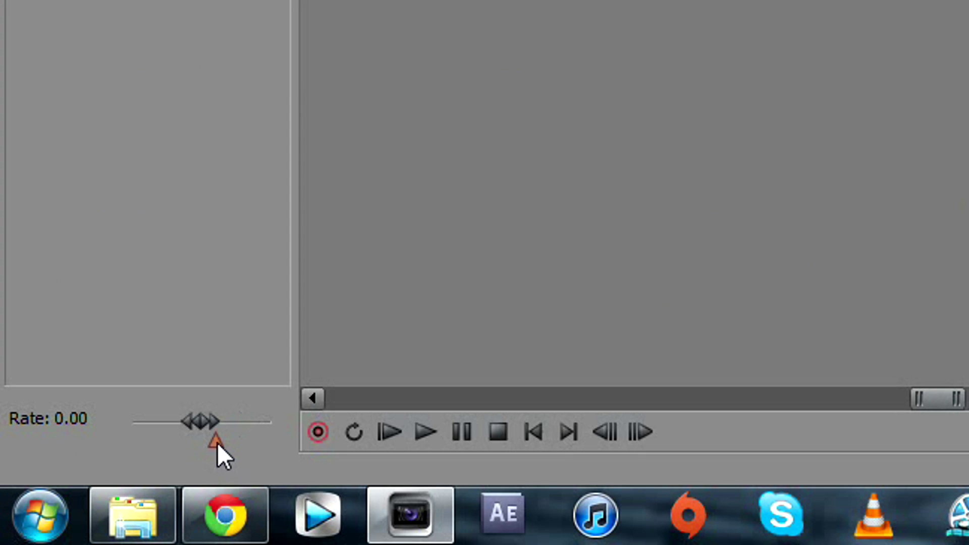
- Lower the normal playback rate to 0.56 and play the song from 00:01:20.20
mouse_move(217, 443)
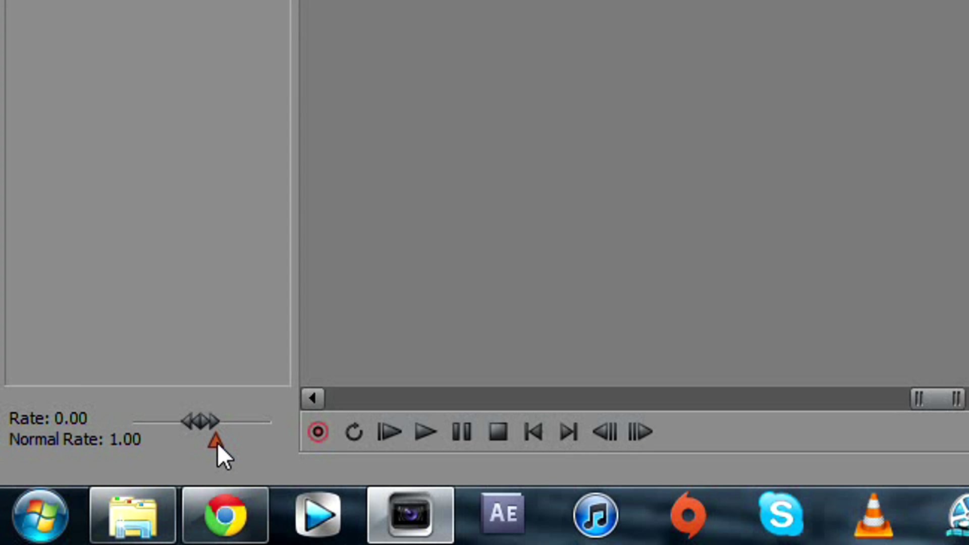
drag(217, 443, 212, 443)
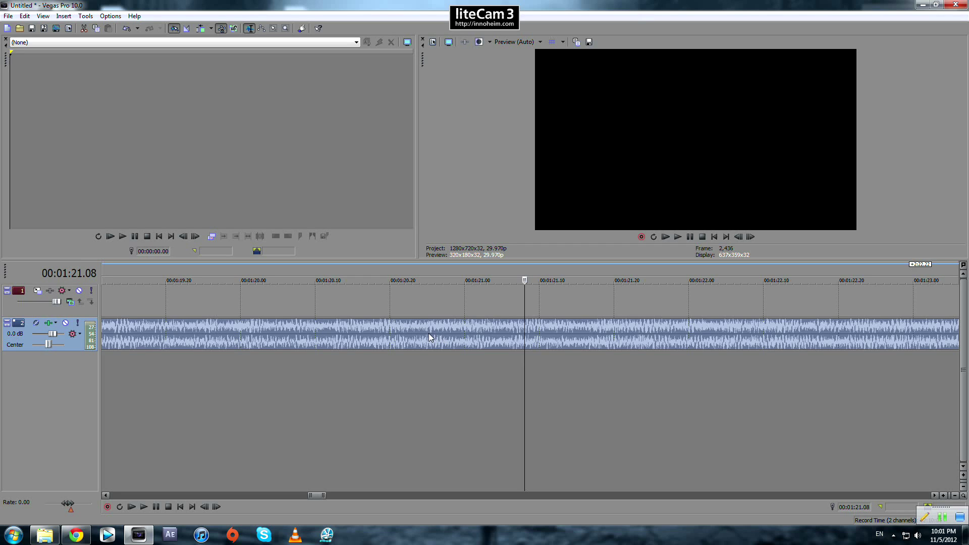
click(392, 334)
key(space)
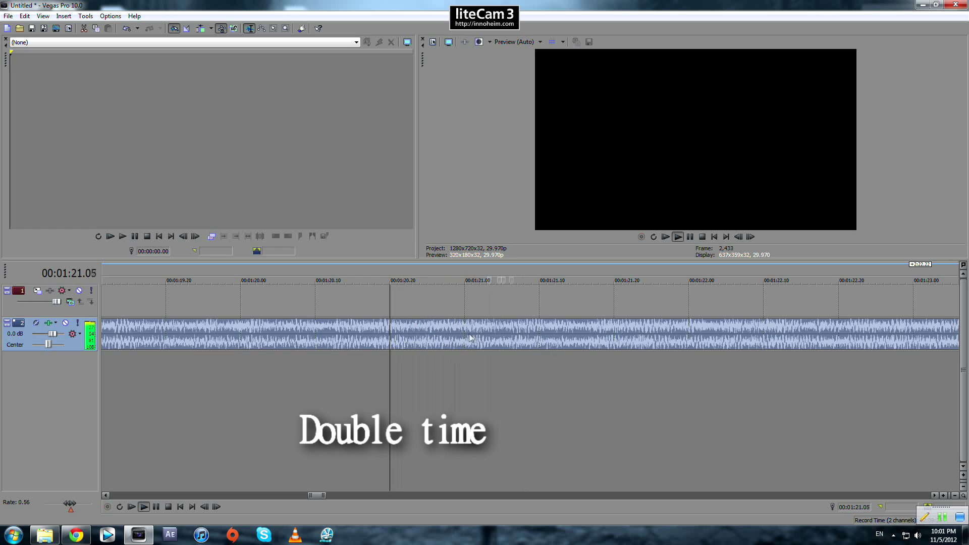
- Insert seven unnamed markers on the beats from about 00:01:21 to 00:01:22.22 during the slowed playback, and stop playback
key(m)
key(m)
key(m)
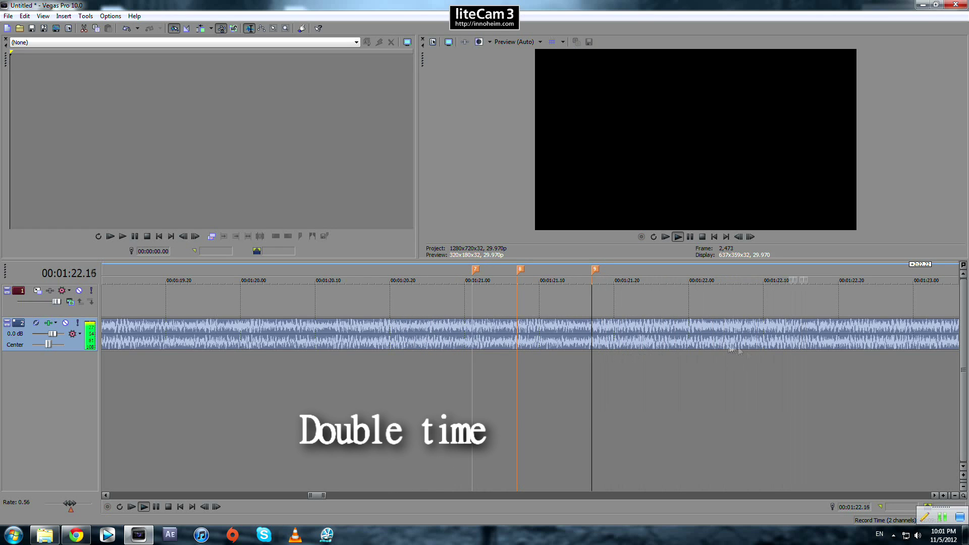
key(m)
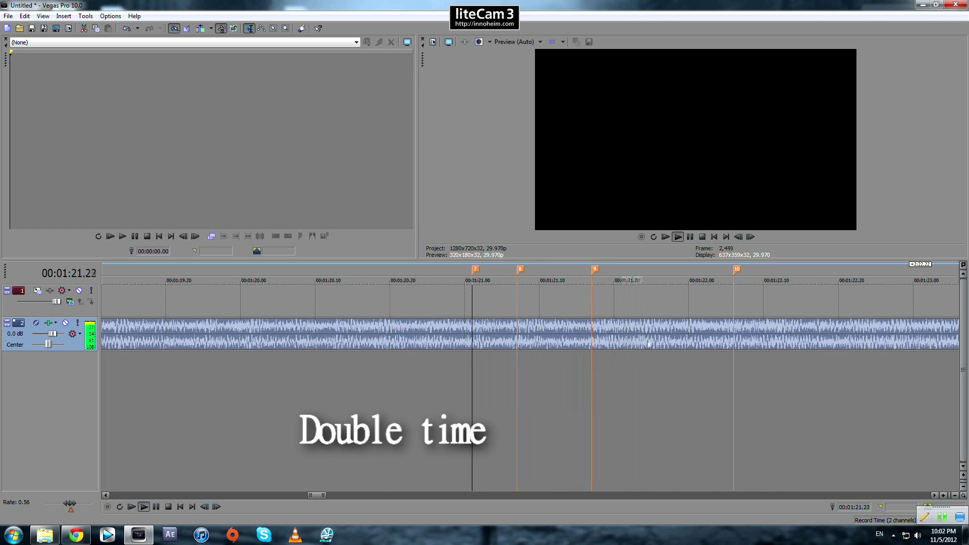
key(m)
key(m)
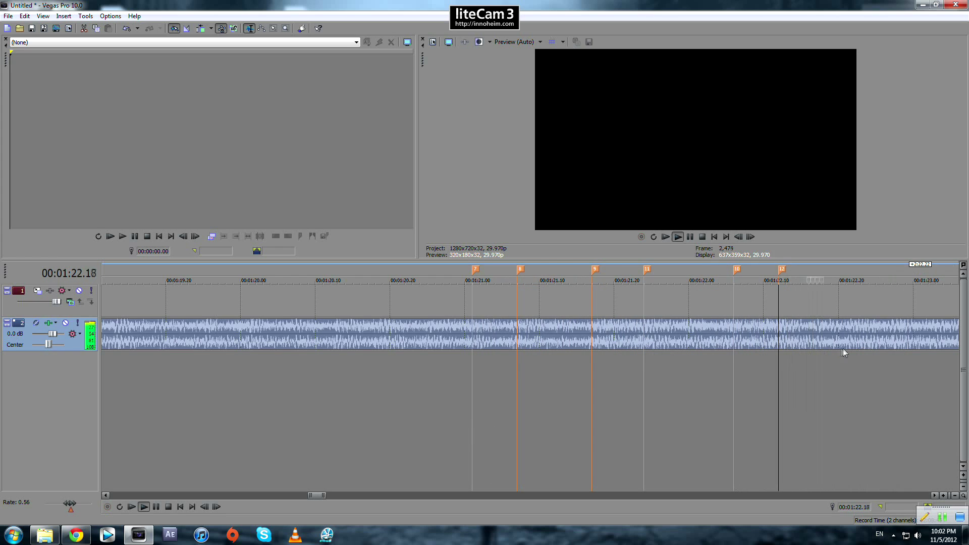
key(m)
key(space)
- Restore the normal playback rate to 1.00 and place the cursor before the new beat markers at 00:01:19.27
scroll(843, 348, down, 1)
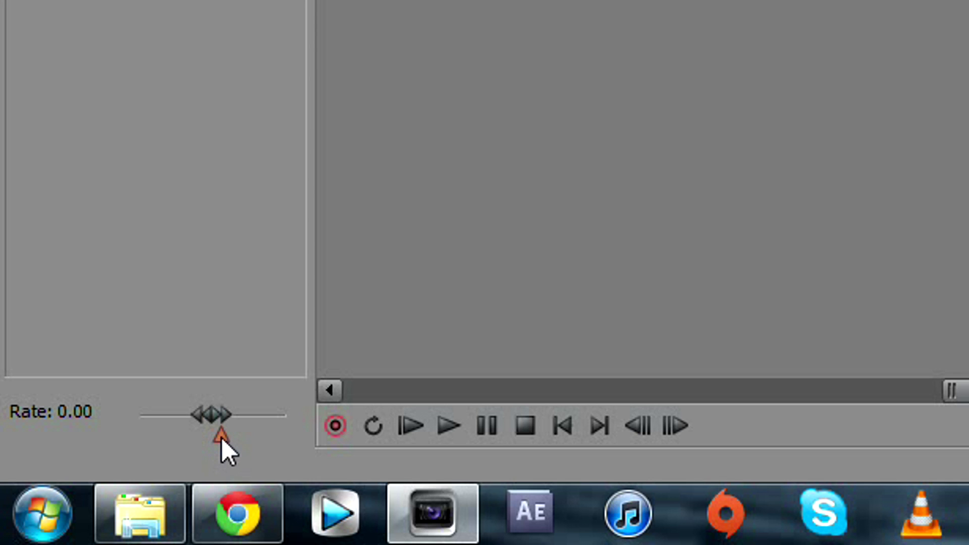
drag(222, 438, 228, 438)
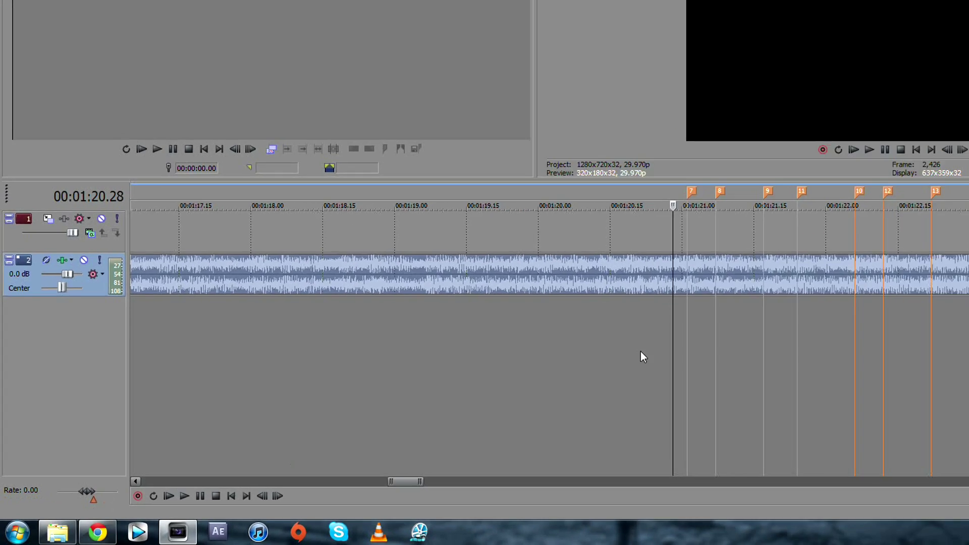
click(415, 373)
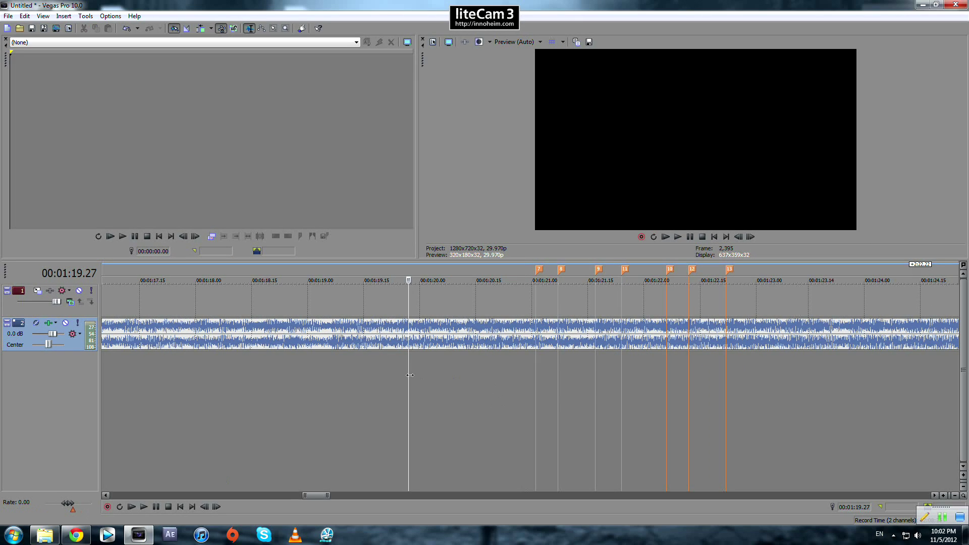
- Play the song at normal speed from 00:01:19.27 through the seven beat markers and stop playback
scroll(676, 375, up, 3)
scroll(667, 376, down, 2)
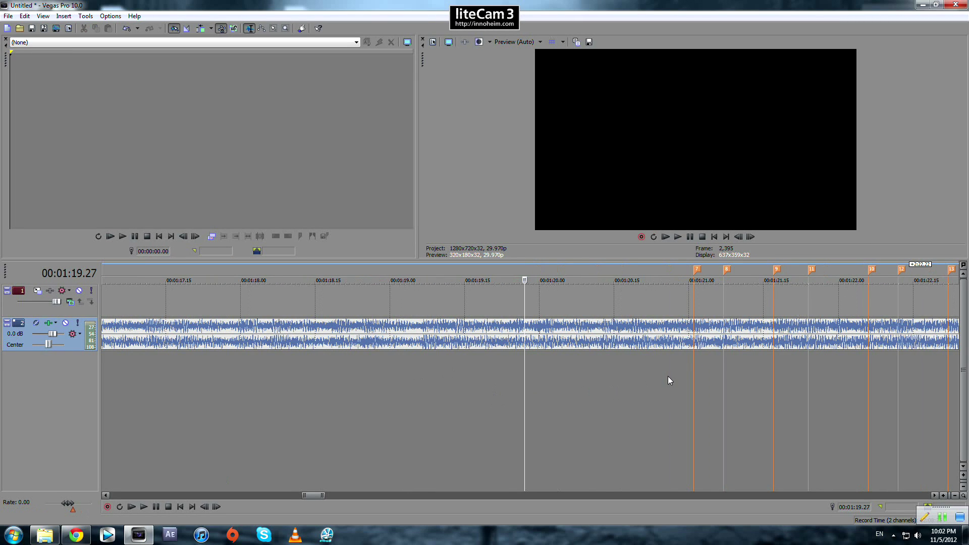
key(space)
scroll(669, 376, down, 1)
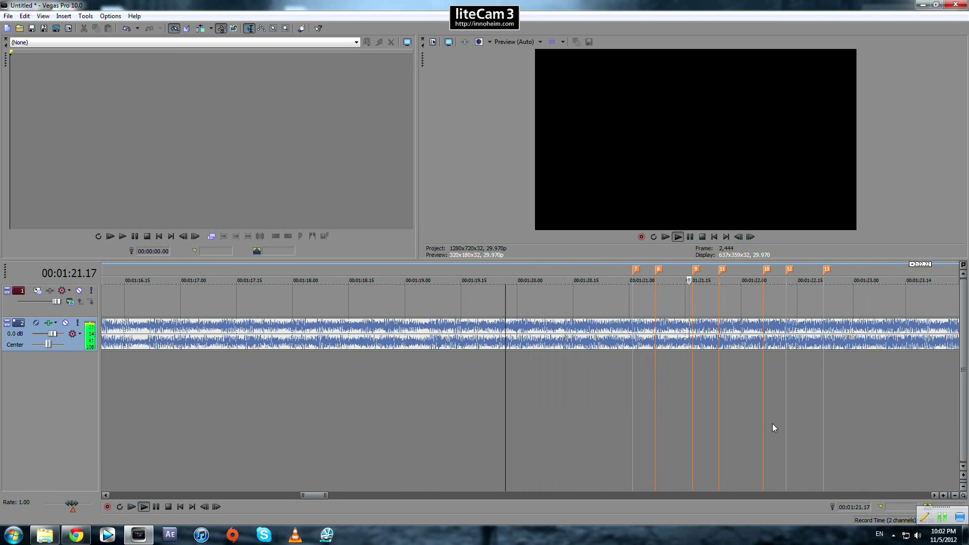
scroll(772, 428, down, 1)
key(space)
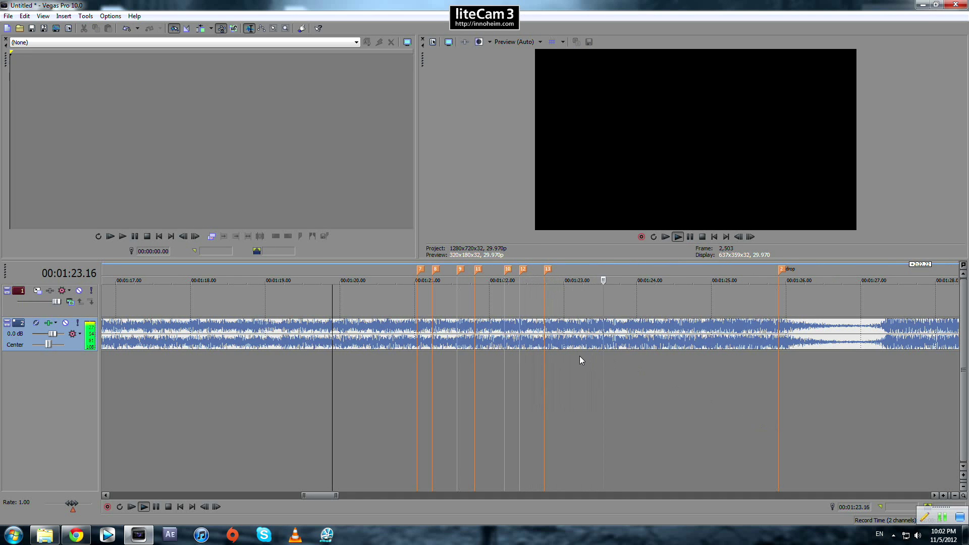
scroll(575, 355, down, 6)
scroll(520, 391, up, 2)
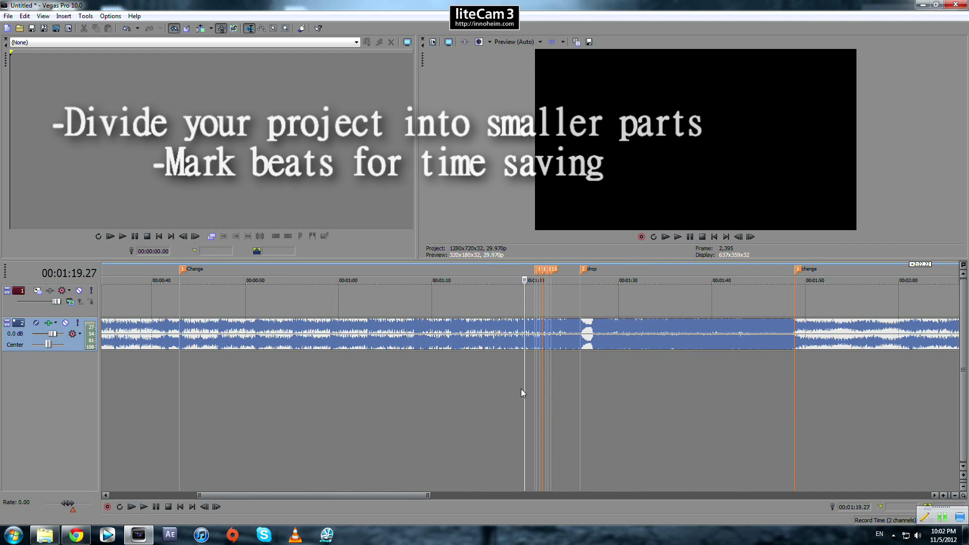
scroll(527, 394, up, 5)
scroll(576, 359, up, 6)
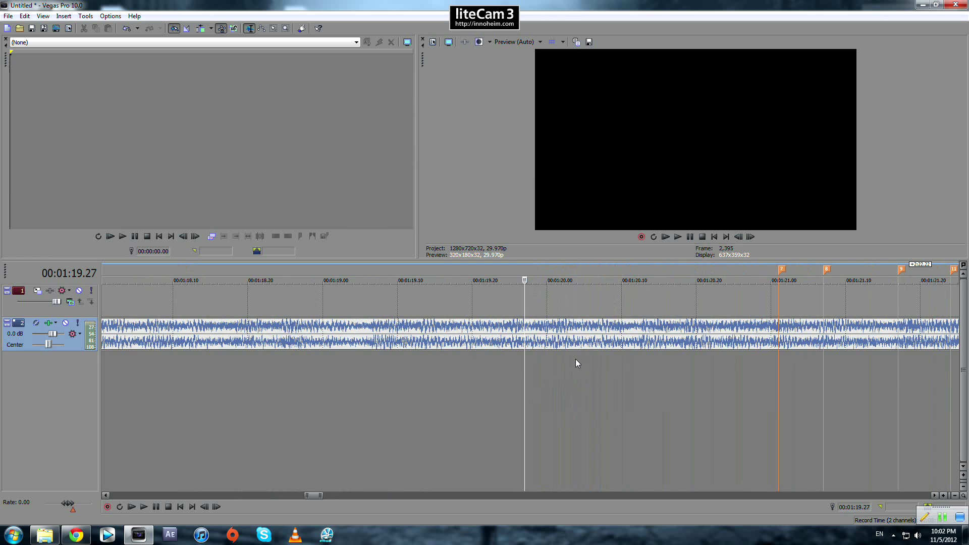
scroll(569, 359, down, 2)
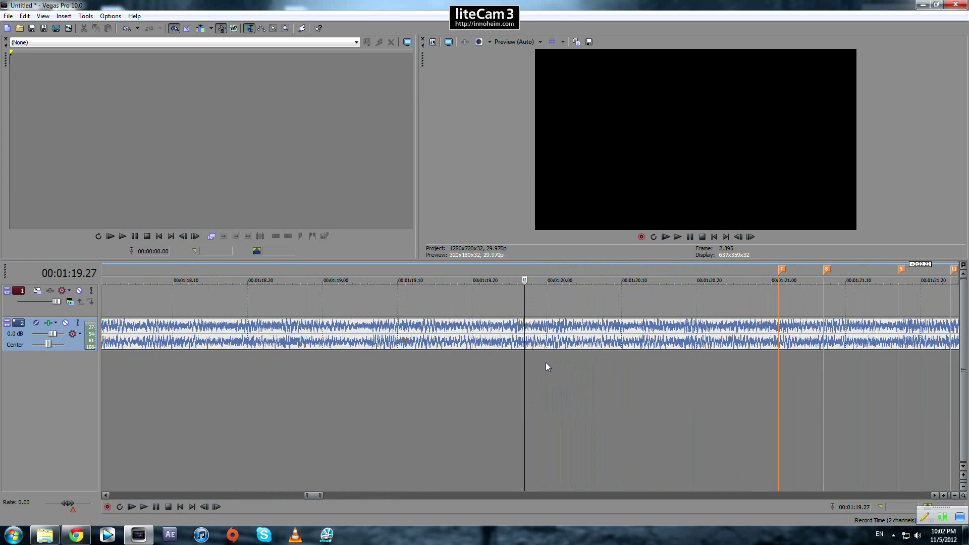